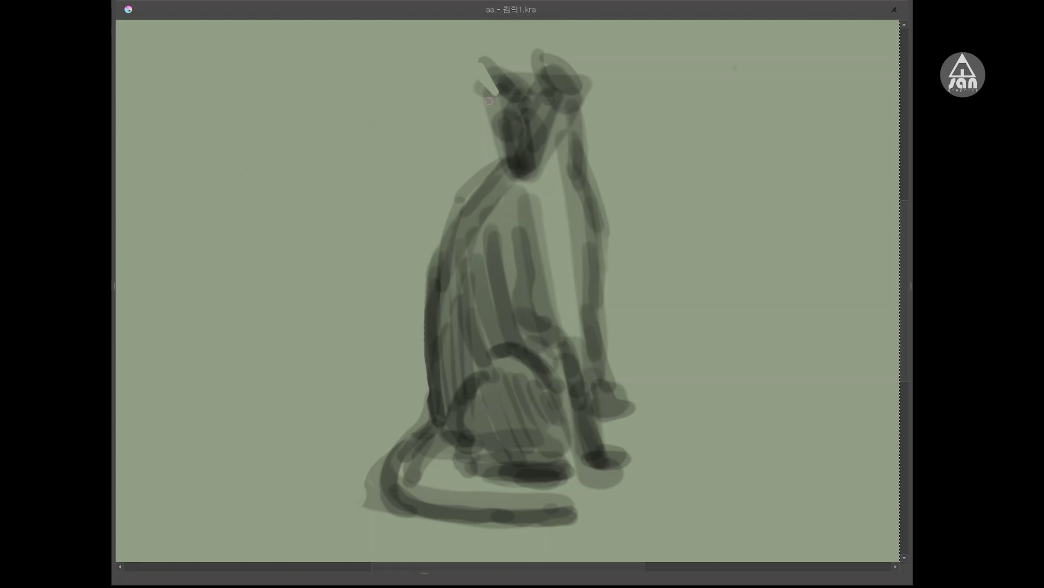
Paint pale eye spots, then trim the right ear, left body edge and leg gap with background green
{"action": "left_click_drag", "start_coordinate": [517, 177], "coordinate": [530, 178]}
{"action": "left_click_drag", "start_coordinate": [505, 120], "coordinate": [531, 127]}
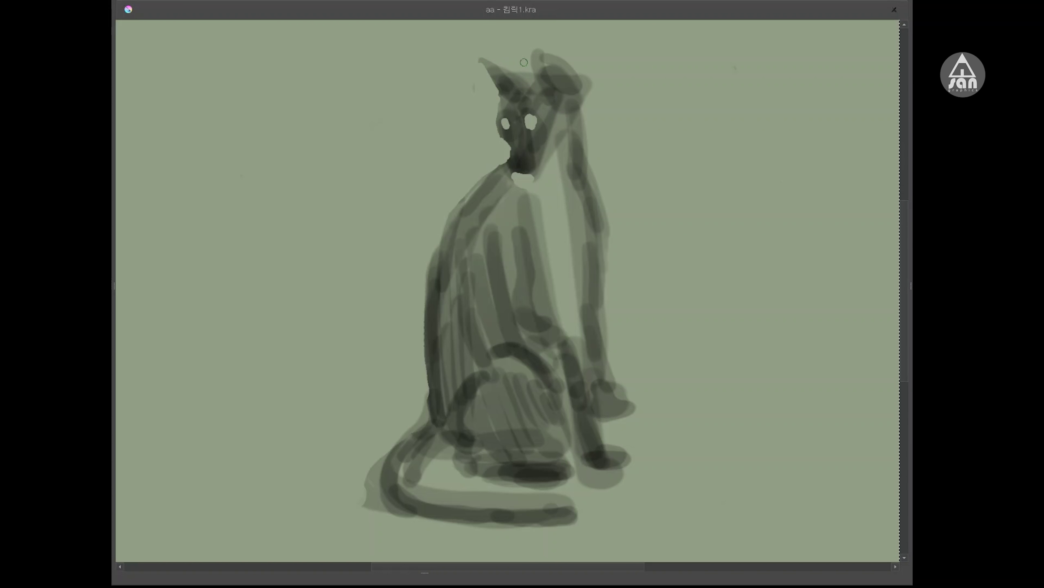
{"action": "left_click_drag", "start_coordinate": [544, 49], "coordinate": [577, 67]}
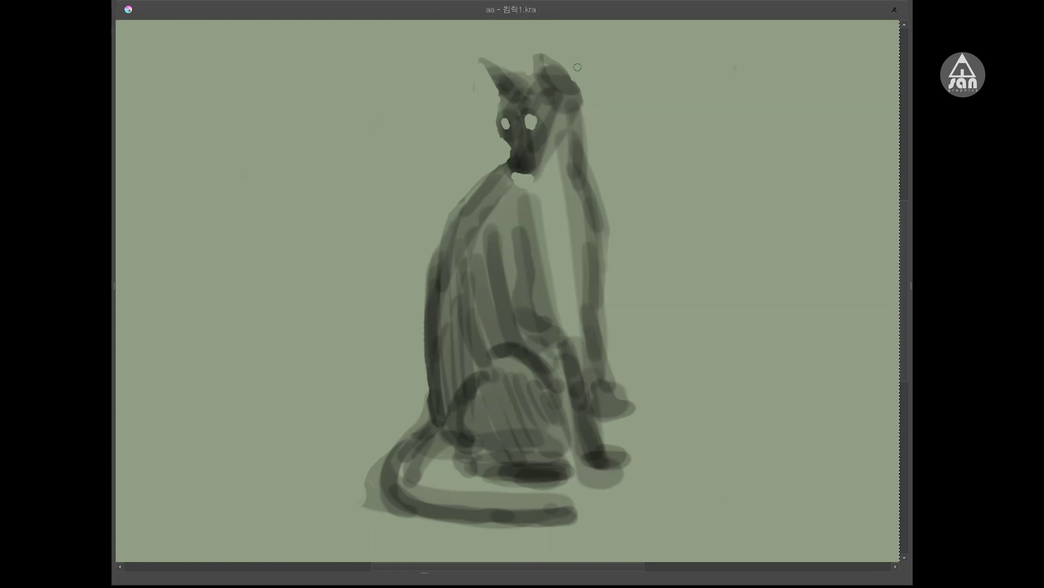
{"action": "mouse_move", "coordinate": [424, 250]}
{"action": "left_mouse_down"}
{"action": "mouse_move", "coordinate": [428, 407]}
{"action": "mouse_move", "coordinate": [370, 515]}
{"action": "left_mouse_up"}
{"action": "left_click_drag", "start_coordinate": [496, 488], "coordinate": [621, 471]}
{"action": "mouse_move", "coordinate": [560, 407]}
{"action": "left_mouse_down"}
{"action": "mouse_move", "coordinate": [542, 374]}
{"action": "mouse_move", "coordinate": [550, 399]}
{"action": "left_mouse_up"}
{"action": "mouse_move", "coordinate": [551, 436]}
{"action": "left_mouse_down"}
{"action": "mouse_move", "coordinate": [536, 390]}
{"action": "mouse_move", "coordinate": [543, 423]}
{"action": "left_mouse_up"}
Lighten the leg gap and back edge, and sharpen the front paw's right edge
{"action": "left_click_drag", "start_coordinate": [573, 329], "coordinate": [580, 378]}
{"action": "left_click_drag", "start_coordinate": [604, 233], "coordinate": [603, 325]}
{"action": "left_click_drag", "start_coordinate": [588, 468], "coordinate": [574, 446]}
{"action": "mouse_move", "coordinate": [628, 467]}
{"action": "left_mouse_down"}
{"action": "mouse_move", "coordinate": [622, 433]}
{"action": "mouse_move", "coordinate": [604, 432]}
{"action": "mouse_move", "coordinate": [625, 408]}
{"action": "mouse_move", "coordinate": [598, 350]}
{"action": "mouse_move", "coordinate": [631, 414]}
{"action": "left_mouse_up"}
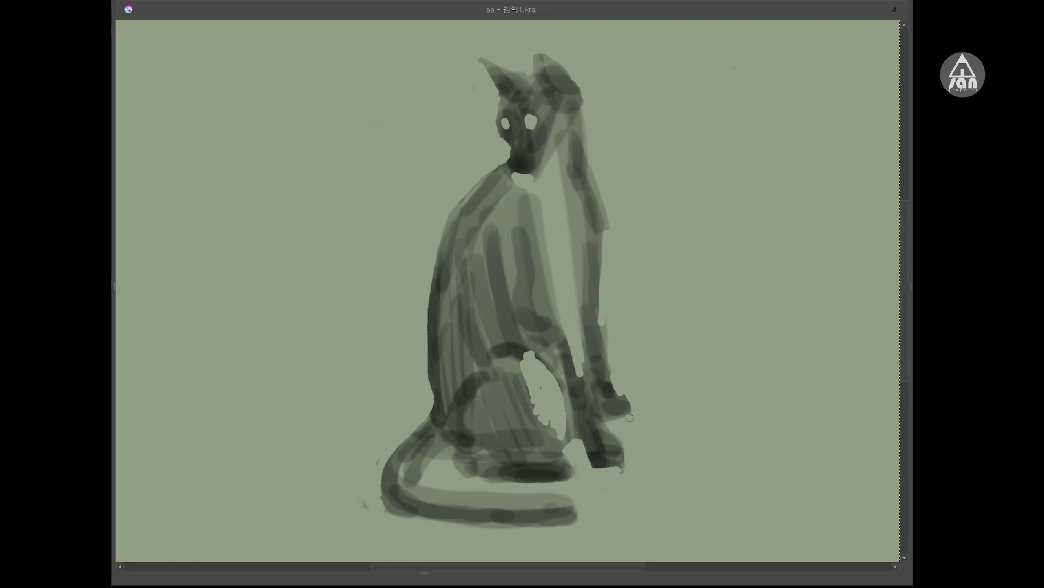
{"action": "left_click_drag", "start_coordinate": [611, 231], "coordinate": [575, 163]}
{"action": "left_click_drag", "start_coordinate": [592, 308], "coordinate": [603, 218]}
{"action": "mouse_move", "coordinate": [588, 181]}
{"action": "left_mouse_down"}
{"action": "mouse_move", "coordinate": [578, 127]}
{"action": "mouse_move", "coordinate": [539, 160]}
{"action": "left_mouse_up"}
Add dark outline strokes along the neck, back, chest edge, forehead and down from the ear
{"action": "left_click_drag", "start_coordinate": [580, 117], "coordinate": [557, 144]}
{"action": "left_click_drag", "start_coordinate": [592, 218], "coordinate": [592, 307]}
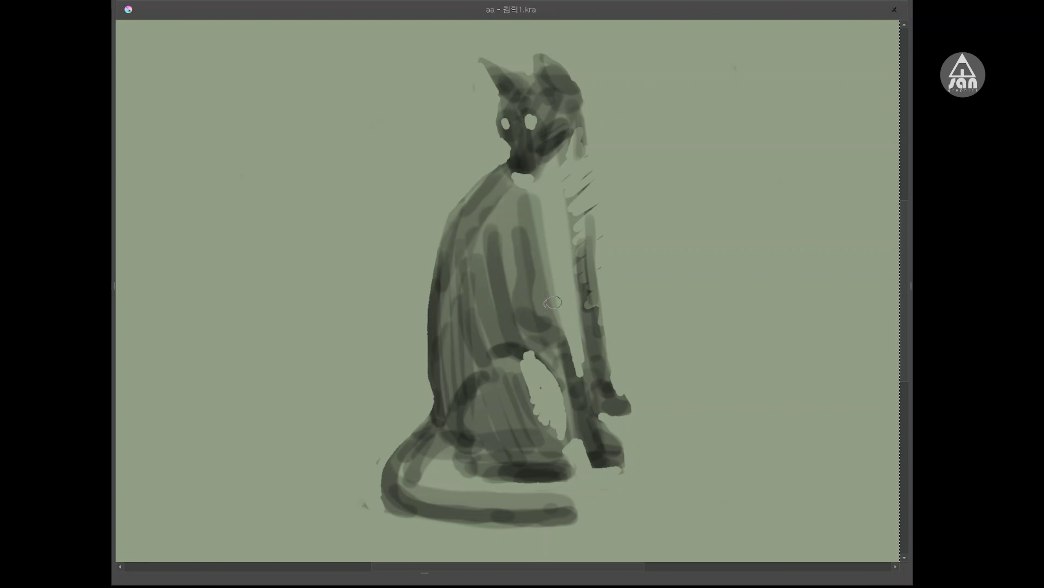
{"action": "left_click_drag", "start_coordinate": [574, 380], "coordinate": [549, 302]}
{"action": "mouse_move", "coordinate": [510, 169]}
{"action": "left_mouse_down"}
{"action": "mouse_move", "coordinate": [504, 181]}
{"action": "mouse_move", "coordinate": [524, 203]}
{"action": "left_mouse_up"}
{"action": "left_click_drag", "start_coordinate": [535, 104], "coordinate": [553, 106]}
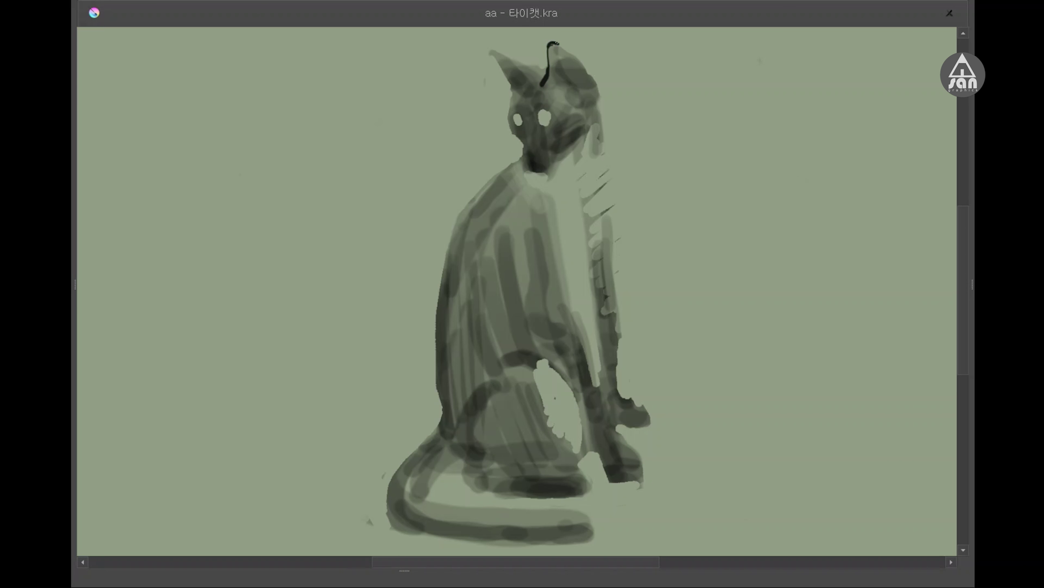
{"action": "mouse_move", "coordinate": [558, 43]}
{"action": "left_mouse_down"}
{"action": "mouse_move", "coordinate": [588, 76]}
{"action": "mouse_move", "coordinate": [613, 225]}
{"action": "mouse_move", "coordinate": [619, 400]}
{"action": "mouse_move", "coordinate": [645, 407]}
{"action": "mouse_move", "coordinate": [649, 422]}
{"action": "mouse_move", "coordinate": [617, 424]}
{"action": "left_mouse_up"}
Ink the front paw with claw marks, hatch both legs and shade under the rear leg
{"action": "left_click_drag", "start_coordinate": [599, 362], "coordinate": [613, 424]}
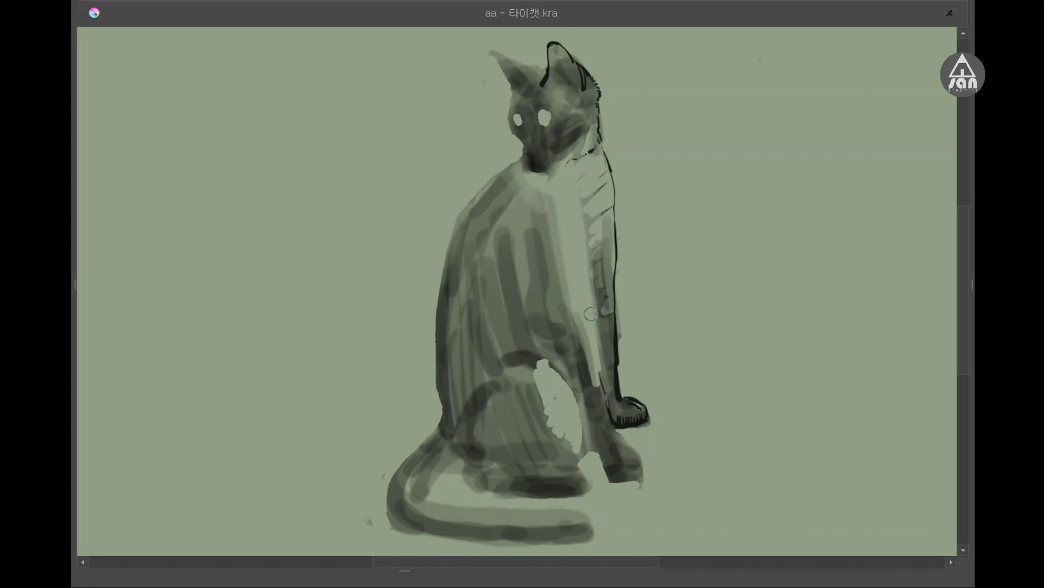
{"action": "left_click_drag", "start_coordinate": [593, 352], "coordinate": [603, 383]}
{"action": "mouse_move", "coordinate": [612, 423]}
{"action": "left_mouse_down"}
{"action": "mouse_move", "coordinate": [643, 472]}
{"action": "mouse_move", "coordinate": [608, 473]}
{"action": "left_mouse_up"}
{"action": "left_click_drag", "start_coordinate": [586, 424], "coordinate": [598, 447]}
{"action": "left_click_drag", "start_coordinate": [576, 393], "coordinate": [605, 415]}
{"action": "mouse_move", "coordinate": [562, 357]}
{"action": "left_mouse_down"}
{"action": "mouse_move", "coordinate": [596, 382]}
{"action": "mouse_move", "coordinate": [539, 361]}
{"action": "left_mouse_up"}
{"action": "mouse_move", "coordinate": [586, 442]}
{"action": "left_mouse_down"}
{"action": "mouse_move", "coordinate": [487, 481]}
{"action": "mouse_move", "coordinate": [584, 474]}
{"action": "left_mouse_up"}
{"action": "mouse_move", "coordinate": [486, 480]}
{"action": "left_mouse_down"}
{"action": "mouse_move", "coordinate": [585, 478]}
{"action": "mouse_move", "coordinate": [575, 498]}
{"action": "mouse_move", "coordinate": [495, 493]}
{"action": "mouse_move", "coordinate": [564, 494]}
{"action": "mouse_move", "coordinate": [450, 478]}
{"action": "mouse_move", "coordinate": [444, 466]}
{"action": "left_mouse_up"}
Hatch the tail base and outline the tail's underside and inner curve
{"action": "left_click_drag", "start_coordinate": [473, 430], "coordinate": [449, 445]}
{"action": "left_click_drag", "start_coordinate": [446, 463], "coordinate": [418, 486]}
{"action": "left_click_drag", "start_coordinate": [449, 444], "coordinate": [407, 482]}
{"action": "mouse_move", "coordinate": [432, 448]}
{"action": "left_mouse_down"}
{"action": "mouse_move", "coordinate": [411, 494]}
{"action": "mouse_move", "coordinate": [390, 488]}
{"action": "mouse_move", "coordinate": [389, 521]}
{"action": "mouse_move", "coordinate": [428, 533]}
{"action": "left_mouse_up"}
{"action": "left_click_drag", "start_coordinate": [427, 535], "coordinate": [592, 537]}
{"action": "mouse_move", "coordinate": [436, 518]}
{"action": "left_mouse_down"}
{"action": "mouse_move", "coordinate": [417, 528]}
{"action": "mouse_move", "coordinate": [582, 537]}
{"action": "mouse_move", "coordinate": [445, 526]}
{"action": "mouse_move", "coordinate": [558, 510]}
{"action": "mouse_move", "coordinate": [592, 531]}
{"action": "left_mouse_up"}
{"action": "mouse_move", "coordinate": [415, 499]}
{"action": "left_mouse_down"}
{"action": "mouse_move", "coordinate": [551, 517]}
{"action": "mouse_move", "coordinate": [583, 535]}
{"action": "left_mouse_up"}
Ink the outline down the cat's back and hatch the belly, chest and shoulder
{"action": "left_click_drag", "start_coordinate": [441, 423], "coordinate": [430, 444]}
{"action": "left_click_drag", "start_coordinate": [454, 389], "coordinate": [451, 424]}
{"action": "mouse_move", "coordinate": [479, 199]}
{"action": "left_mouse_down"}
{"action": "mouse_move", "coordinate": [446, 276]}
{"action": "mouse_move", "coordinate": [436, 426]}
{"action": "left_mouse_up"}
{"action": "mouse_move", "coordinate": [477, 375]}
{"action": "left_mouse_down"}
{"action": "mouse_move", "coordinate": [510, 360]}
{"action": "mouse_move", "coordinate": [543, 323]}
{"action": "mouse_move", "coordinate": [537, 335]}
{"action": "left_mouse_up"}
{"action": "mouse_move", "coordinate": [526, 222]}
{"action": "left_mouse_down"}
{"action": "mouse_move", "coordinate": [530, 309]}
{"action": "mouse_move", "coordinate": [603, 331]}
{"action": "left_mouse_up"}
{"action": "left_click_drag", "start_coordinate": [613, 288], "coordinate": [598, 317]}
{"action": "mouse_move", "coordinate": [481, 267]}
{"action": "left_mouse_down"}
{"action": "mouse_move", "coordinate": [452, 299]}
{"action": "mouse_move", "coordinate": [445, 362]}
{"action": "left_mouse_up"}
Hatch the left flank and shoulder, outline the left ear and darken fur beside the eye
{"action": "left_click_drag", "start_coordinate": [472, 216], "coordinate": [460, 234]}
{"action": "left_click_drag", "start_coordinate": [487, 185], "coordinate": [465, 224]}
{"action": "mouse_move", "coordinate": [522, 153]}
{"action": "left_mouse_down"}
{"action": "mouse_move", "coordinate": [489, 188]}
{"action": "mouse_move", "coordinate": [498, 197]}
{"action": "left_mouse_up"}
{"action": "left_click_drag", "start_coordinate": [504, 218], "coordinate": [489, 246]}
{"action": "mouse_move", "coordinate": [519, 199]}
{"action": "left_mouse_down"}
{"action": "mouse_move", "coordinate": [507, 222]}
{"action": "mouse_move", "coordinate": [523, 238]}
{"action": "left_mouse_up"}
{"action": "mouse_move", "coordinate": [545, 66]}
{"action": "left_mouse_down"}
{"action": "mouse_move", "coordinate": [487, 49]}
{"action": "mouse_move", "coordinate": [516, 84]}
{"action": "mouse_move", "coordinate": [510, 93]}
{"action": "mouse_move", "coordinate": [521, 91]}
{"action": "mouse_move", "coordinate": [505, 119]}
{"action": "left_mouse_up"}
{"action": "mouse_move", "coordinate": [530, 87]}
{"action": "left_mouse_down"}
{"action": "mouse_move", "coordinate": [518, 110]}
{"action": "mouse_move", "coordinate": [528, 113]}
{"action": "mouse_move", "coordinate": [528, 152]}
{"action": "left_mouse_up"}
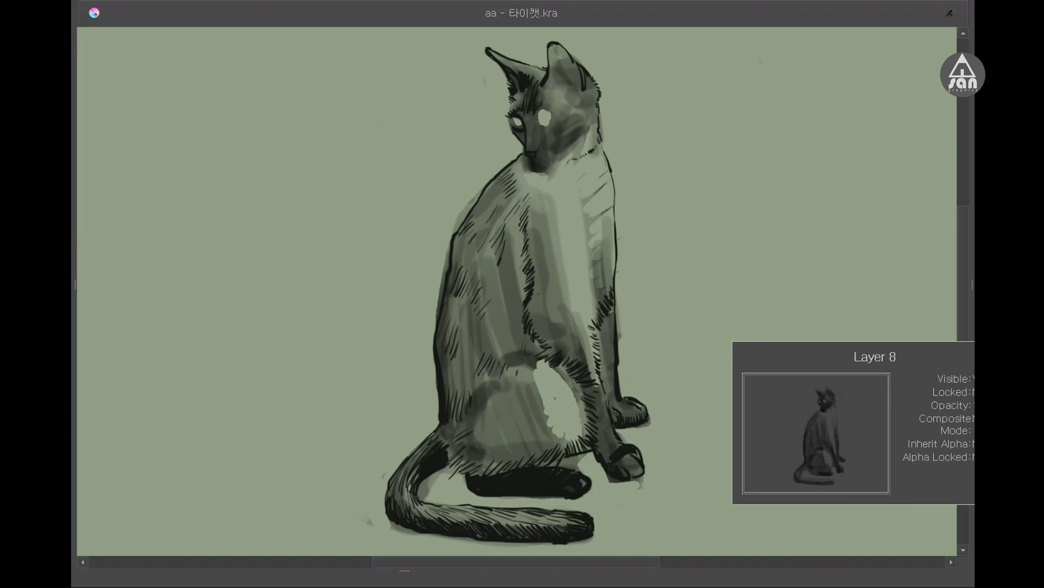
Enlarge and outline the right eye, hatch around it, ink the inner ear and lighten the chin
{"action": "left_click_drag", "start_coordinate": [562, 114], "coordinate": [547, 122]}
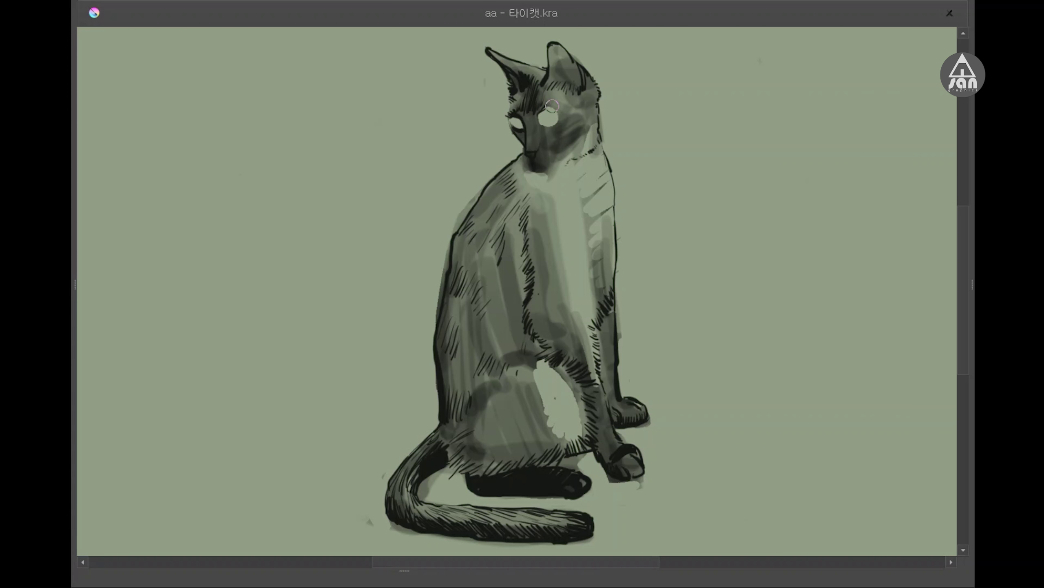
{"action": "mouse_move", "coordinate": [557, 126]}
{"action": "left_mouse_down"}
{"action": "mouse_move", "coordinate": [538, 128]}
{"action": "mouse_move", "coordinate": [553, 134]}
{"action": "left_mouse_up"}
{"action": "left_click_drag", "start_coordinate": [592, 100], "coordinate": [573, 110]}
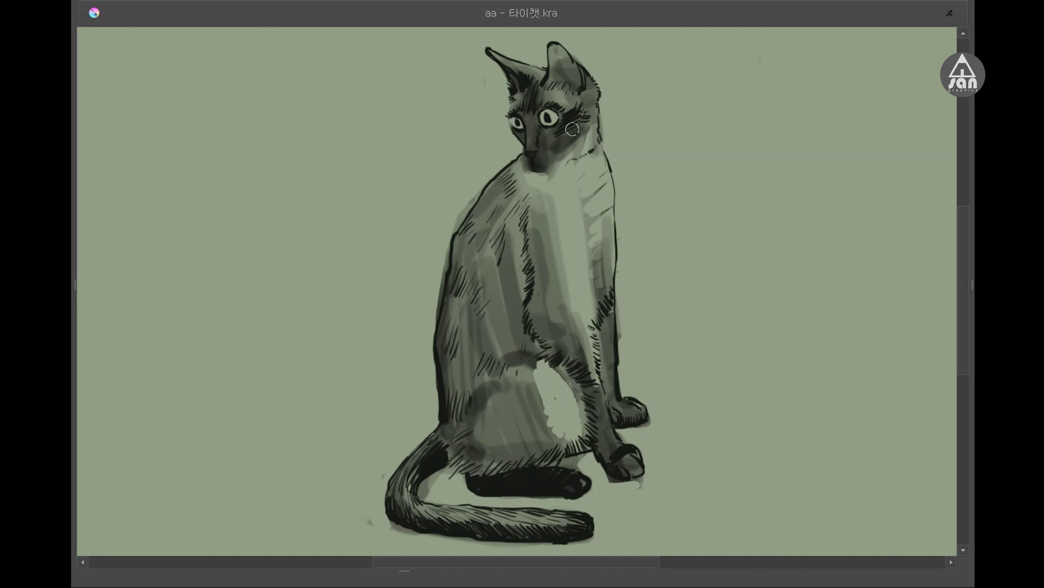
{"action": "left_click_drag", "start_coordinate": [586, 109], "coordinate": [563, 134]}
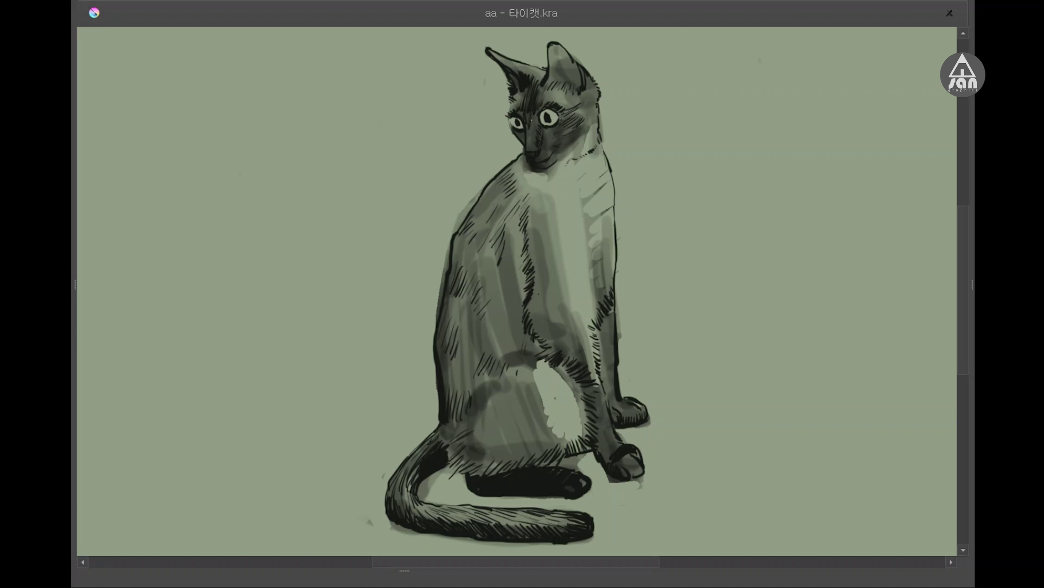
{"action": "left_click_drag", "start_coordinate": [551, 81], "coordinate": [553, 42]}
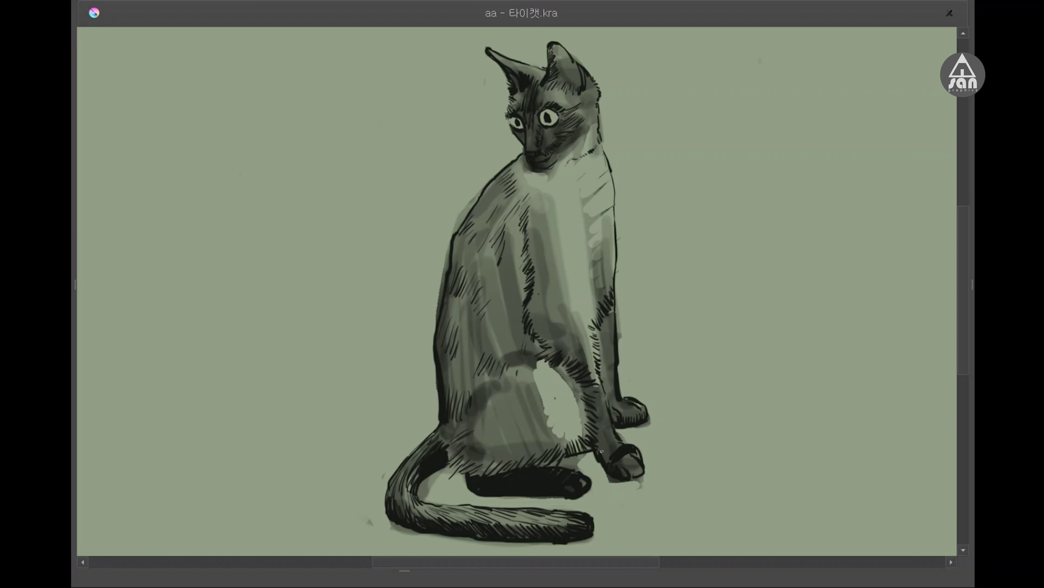
{"action": "mouse_move", "coordinate": [524, 167]}
{"action": "left_mouse_down"}
{"action": "mouse_move", "coordinate": [558, 168]}
{"action": "mouse_move", "coordinate": [514, 177]}
{"action": "mouse_move", "coordinate": [520, 189]}
{"action": "mouse_move", "coordinate": [485, 205]}
{"action": "left_mouse_up"}
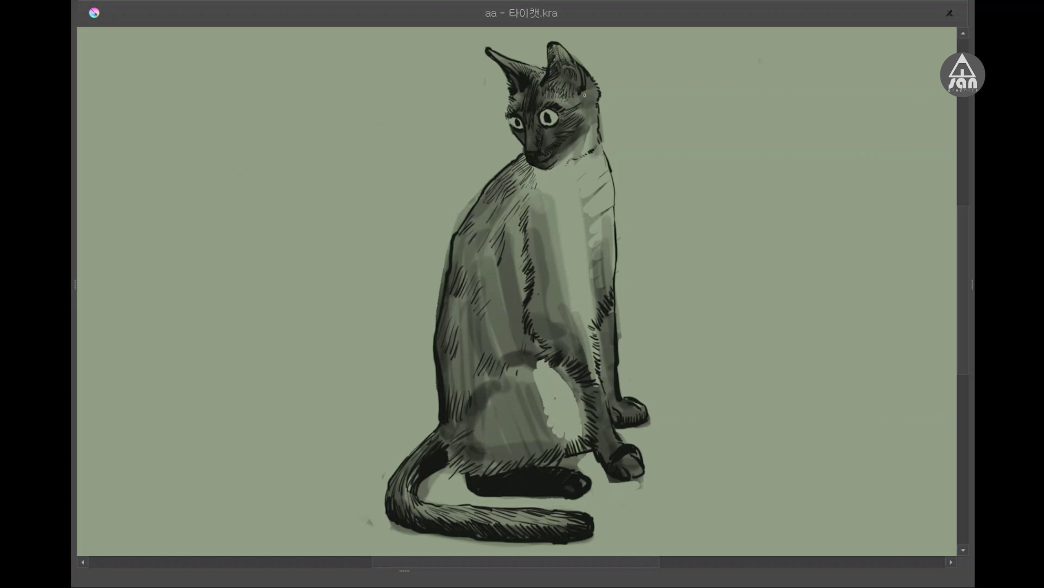
Hatch the back of the head, the chest, shoulder and left flank
{"action": "left_click_drag", "start_coordinate": [597, 77], "coordinate": [588, 97]}
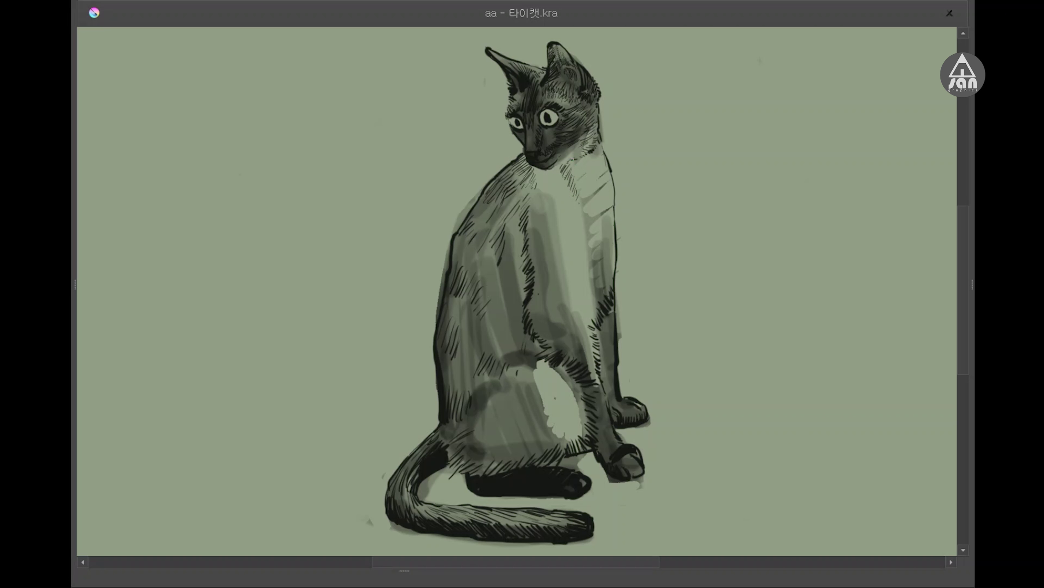
{"action": "left_click_drag", "start_coordinate": [537, 186], "coordinate": [559, 239]}
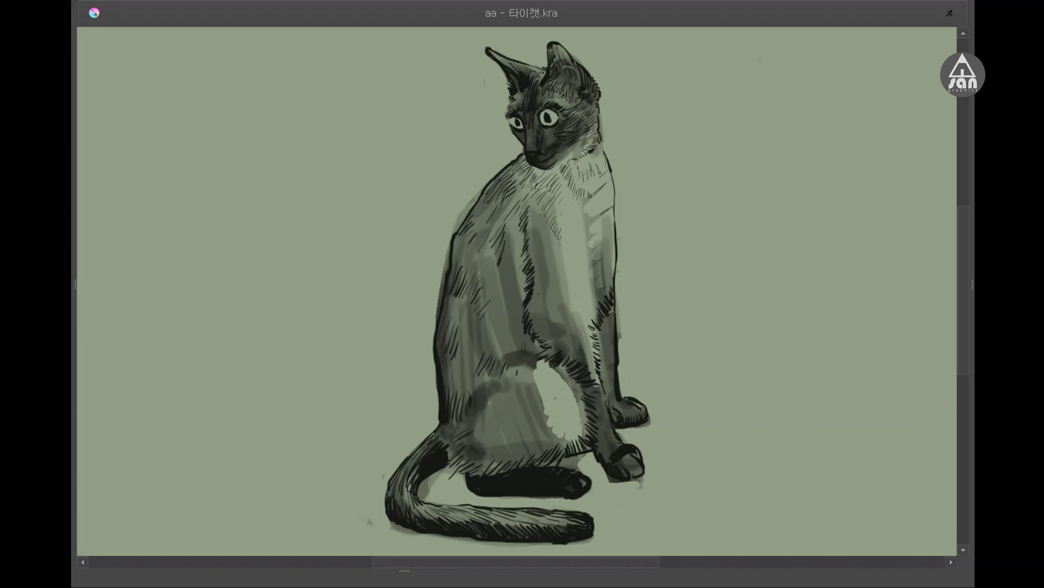
{"action": "mouse_move", "coordinate": [575, 183]}
{"action": "left_mouse_down"}
{"action": "mouse_move", "coordinate": [562, 205]}
{"action": "mouse_move", "coordinate": [575, 208]}
{"action": "mouse_move", "coordinate": [563, 250]}
{"action": "mouse_move", "coordinate": [527, 249]}
{"action": "mouse_move", "coordinate": [573, 344]}
{"action": "left_mouse_up"}
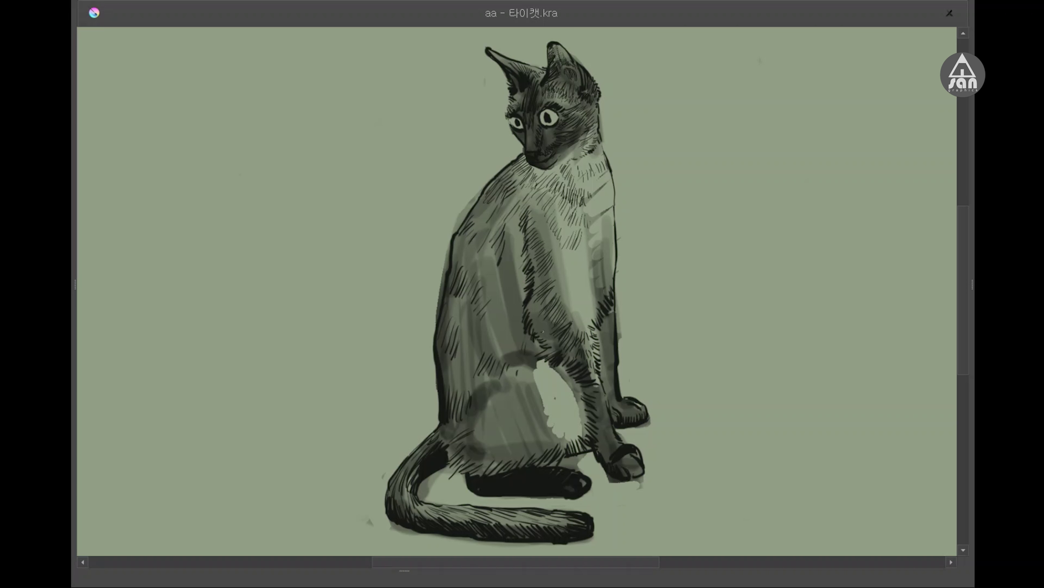
{"action": "mouse_move", "coordinate": [510, 253]}
{"action": "left_mouse_down"}
{"action": "mouse_move", "coordinate": [519, 275]}
{"action": "mouse_move", "coordinate": [494, 291]}
{"action": "left_mouse_up"}
{"action": "left_click_drag", "start_coordinate": [467, 247], "coordinate": [514, 326]}
{"action": "mouse_move", "coordinate": [510, 336]}
{"action": "left_mouse_down"}
{"action": "mouse_move", "coordinate": [521, 355]}
{"action": "mouse_move", "coordinate": [493, 342]}
{"action": "left_mouse_up"}
{"action": "left_click_drag", "start_coordinate": [448, 299], "coordinate": [461, 315]}
{"action": "left_click_drag", "start_coordinate": [451, 245], "coordinate": [461, 261]}
{"action": "left_click_drag", "start_coordinate": [472, 371], "coordinate": [458, 399]}
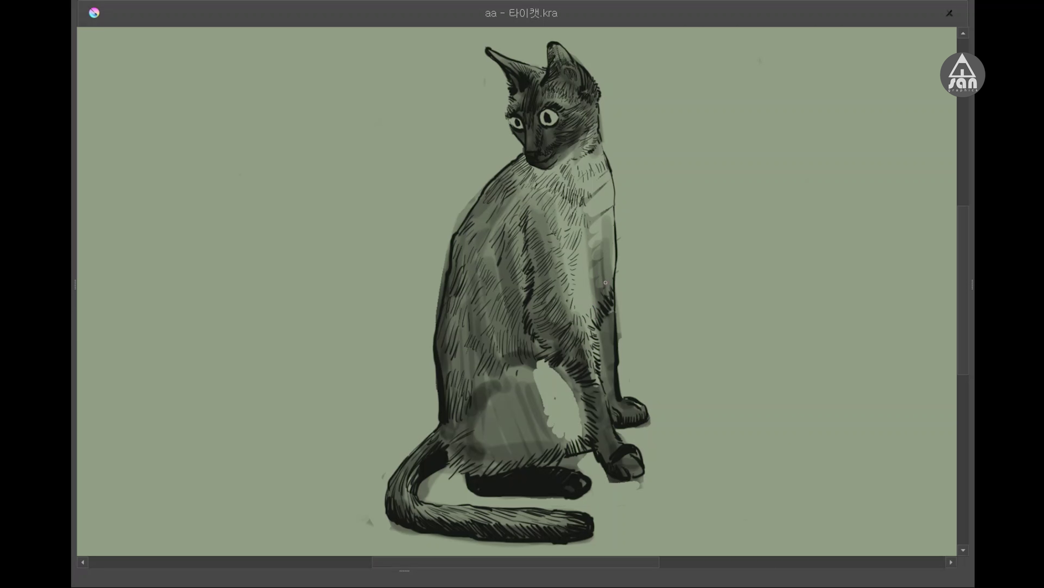
Hatch the chest's right edge, the lower chest and belly, and the haunch
{"action": "left_click_drag", "start_coordinate": [616, 222], "coordinate": [593, 223]}
{"action": "mouse_move", "coordinate": [617, 185]}
{"action": "left_mouse_down"}
{"action": "mouse_move", "coordinate": [598, 214]}
{"action": "mouse_move", "coordinate": [610, 197]}
{"action": "left_mouse_up"}
{"action": "left_click_drag", "start_coordinate": [616, 247], "coordinate": [597, 277]}
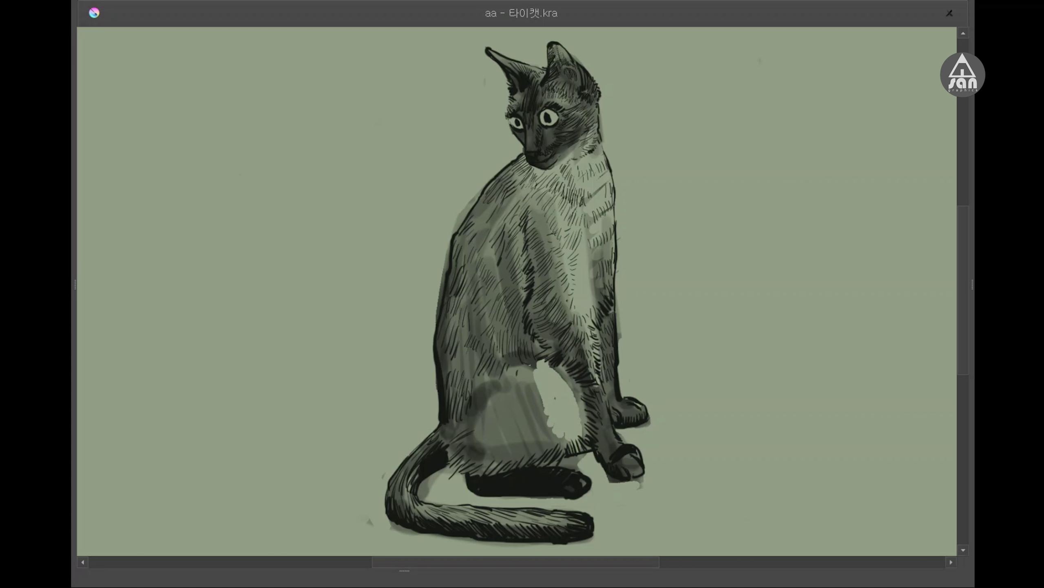
{"action": "left_click_drag", "start_coordinate": [551, 372], "coordinate": [517, 372]}
{"action": "mouse_move", "coordinate": [549, 379]}
{"action": "left_mouse_down"}
{"action": "mouse_move", "coordinate": [531, 381]}
{"action": "mouse_move", "coordinate": [547, 420]}
{"action": "mouse_move", "coordinate": [519, 455]}
{"action": "left_mouse_up"}
{"action": "left_click_drag", "start_coordinate": [580, 424], "coordinate": [561, 440]}
{"action": "left_click_drag", "start_coordinate": [583, 401], "coordinate": [567, 424]}
{"action": "left_click_drag", "start_coordinate": [535, 387], "coordinate": [451, 437]}
{"action": "mouse_move", "coordinate": [510, 411]}
{"action": "left_mouse_down"}
{"action": "mouse_move", "coordinate": [481, 435]}
{"action": "mouse_move", "coordinate": [512, 444]}
{"action": "mouse_move", "coordinate": [463, 448]}
{"action": "mouse_move", "coordinate": [473, 468]}
{"action": "left_mouse_up"}
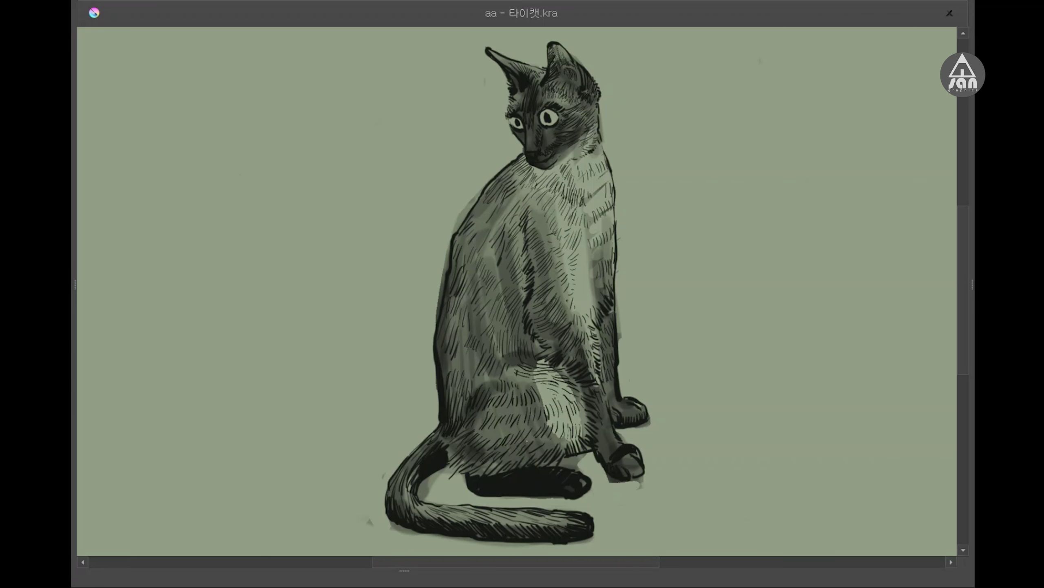
Hatch the left flank, upper back, chest and shoulder
{"action": "mouse_move", "coordinate": [473, 335]}
{"action": "left_mouse_down"}
{"action": "mouse_move", "coordinate": [459, 381]}
{"action": "mouse_move", "coordinate": [435, 375]}
{"action": "left_mouse_up"}
{"action": "left_click_drag", "start_coordinate": [479, 292], "coordinate": [461, 335]}
{"action": "left_click_drag", "start_coordinate": [487, 207], "coordinate": [473, 261]}
{"action": "left_click_drag", "start_coordinate": [520, 187], "coordinate": [499, 214]}
{"action": "mouse_move", "coordinate": [498, 207]}
{"action": "left_mouse_down"}
{"action": "mouse_move", "coordinate": [486, 231]}
{"action": "mouse_move", "coordinate": [488, 286]}
{"action": "left_mouse_up"}
{"action": "left_click_drag", "start_coordinate": [512, 275], "coordinate": [506, 298]}
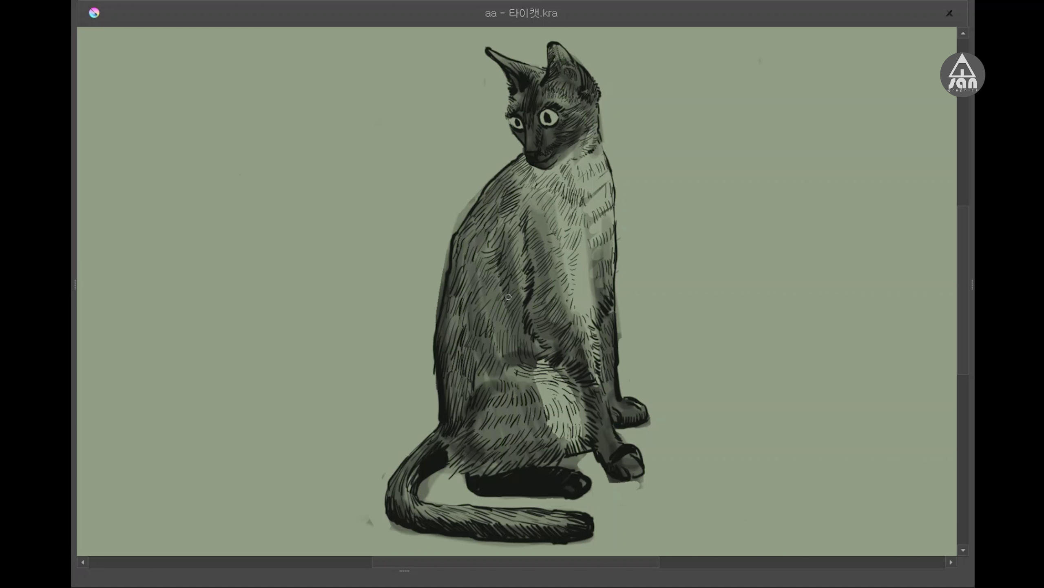
{"action": "mouse_move", "coordinate": [545, 205]}
{"action": "left_mouse_down"}
{"action": "mouse_move", "coordinate": [518, 239]}
{"action": "mouse_move", "coordinate": [517, 325]}
{"action": "mouse_move", "coordinate": [534, 342]}
{"action": "mouse_move", "coordinate": [574, 347]}
{"action": "mouse_move", "coordinate": [590, 372]}
{"action": "mouse_move", "coordinate": [604, 463]}
{"action": "mouse_move", "coordinate": [614, 462]}
{"action": "left_mouse_up"}
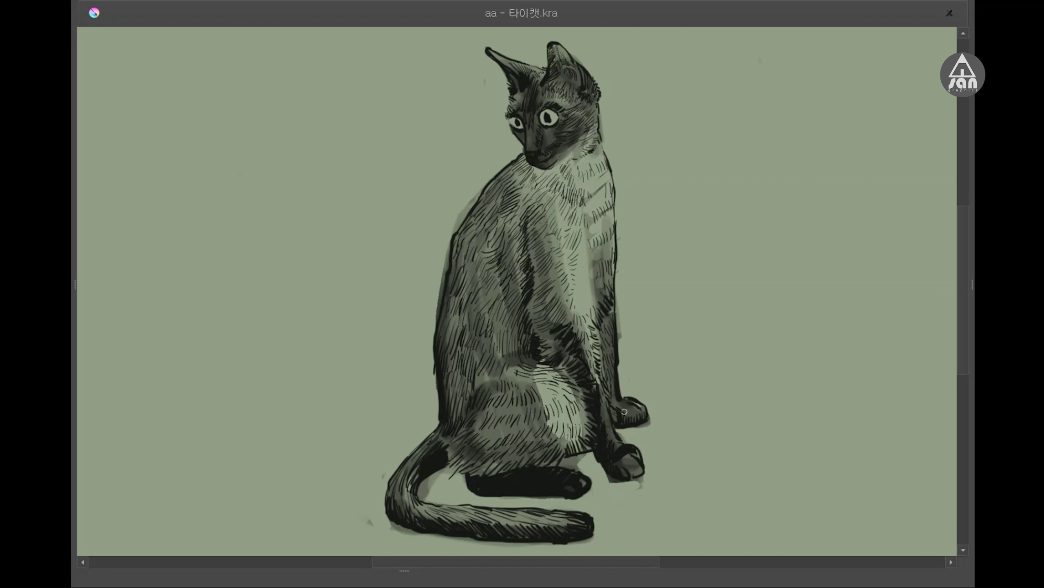
Add hatching strokes to the foreleg and the cat's hindquarter
{"action": "mouse_move", "coordinate": [600, 337]}
{"action": "left_mouse_down"}
{"action": "mouse_move", "coordinate": [606, 312]}
{"action": "mouse_move", "coordinate": [602, 369]}
{"action": "left_mouse_up"}
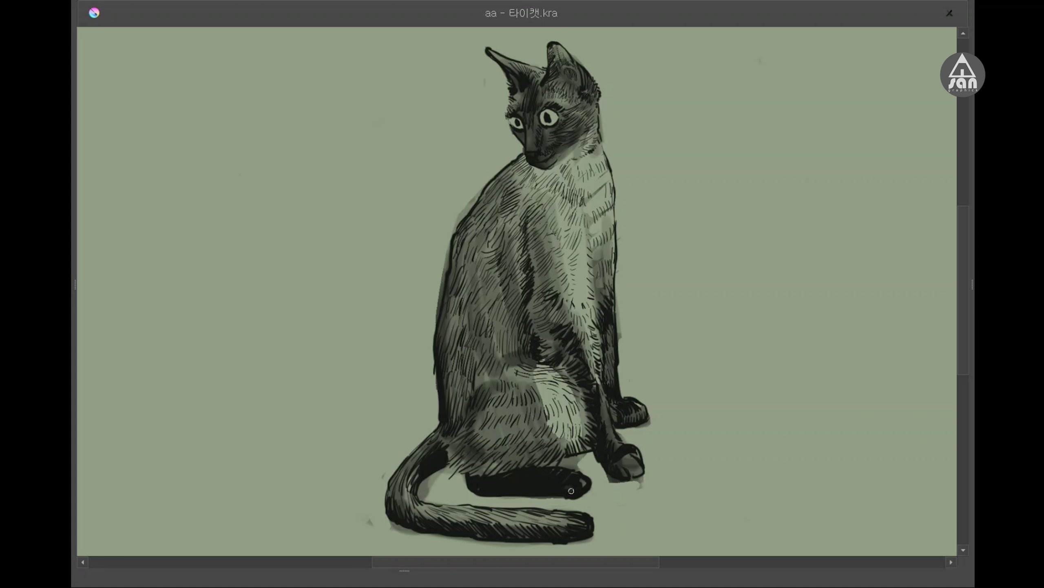
{"action": "mouse_move", "coordinate": [504, 422]}
{"action": "left_mouse_down"}
{"action": "mouse_move", "coordinate": [482, 442]}
{"action": "mouse_move", "coordinate": [495, 445]}
{"action": "left_mouse_up"}
{"action": "left_click_drag", "start_coordinate": [490, 422], "coordinate": [460, 441]}
{"action": "left_click_drag", "start_coordinate": [499, 402], "coordinate": [484, 423]}
{"action": "mouse_move", "coordinate": [510, 397]}
{"action": "left_mouse_down"}
{"action": "mouse_move", "coordinate": [494, 418]}
{"action": "mouse_move", "coordinate": [434, 448]}
{"action": "mouse_move", "coordinate": [448, 466]}
{"action": "mouse_move", "coordinate": [491, 476]}
{"action": "left_mouse_up"}
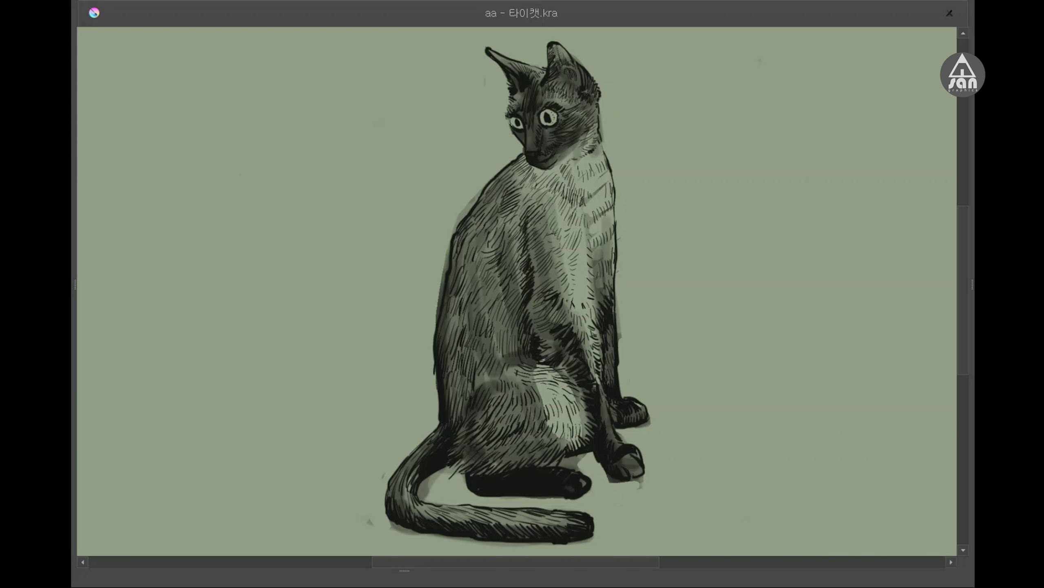
Tint the cat's head, ears, chest, haunch, legs and tail beige
{"action": "mouse_move", "coordinate": [564, 106]}
{"action": "left_mouse_down"}
{"action": "mouse_move", "coordinate": [492, 435]}
{"action": "mouse_move", "coordinate": [584, 288]}
{"action": "left_mouse_up"}
{"action": "left_click_drag", "start_coordinate": [453, 280], "coordinate": [473, 453]}
{"action": "left_click_drag", "start_coordinate": [592, 395], "coordinate": [584, 440]}
{"action": "left_click_drag", "start_coordinate": [411, 432], "coordinate": [528, 523]}
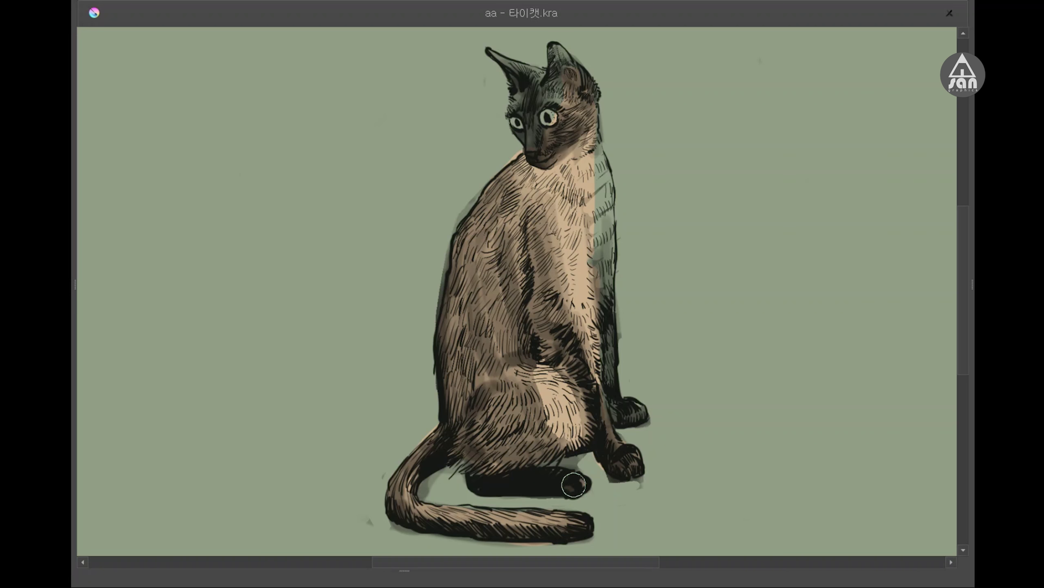
{"action": "left_click_drag", "start_coordinate": [610, 401], "coordinate": [603, 144]}
{"action": "mouse_move", "coordinate": [601, 296]}
{"action": "left_mouse_down"}
{"action": "mouse_move", "coordinate": [578, 136]}
{"action": "mouse_move", "coordinate": [526, 103]}
{"action": "mouse_move", "coordinate": [556, 46]}
{"action": "left_mouse_up"}
{"action": "mouse_move", "coordinate": [598, 95]}
{"action": "left_mouse_down"}
{"action": "mouse_move", "coordinate": [502, 61]}
{"action": "mouse_move", "coordinate": [529, 89]}
{"action": "left_mouse_up"}
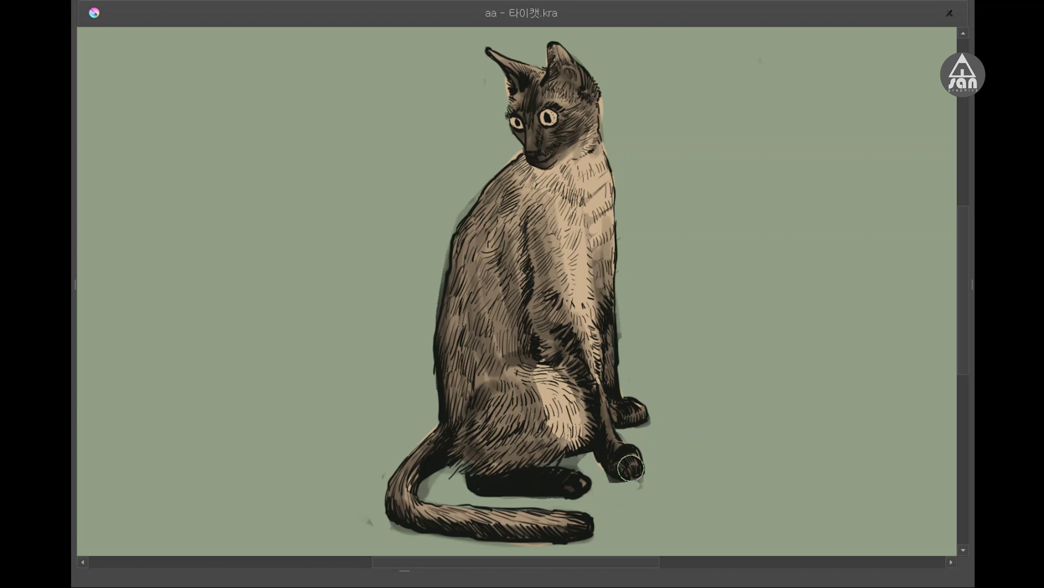
{"action": "left_click_drag", "start_coordinate": [531, 390], "coordinate": [552, 437]}
{"action": "mouse_move", "coordinate": [575, 382]}
{"action": "left_mouse_down"}
{"action": "mouse_move", "coordinate": [571, 418]}
{"action": "mouse_move", "coordinate": [530, 415]}
{"action": "left_mouse_up"}
Paint out dark shadows under the body, along the back and under the tail; lighten the chest
{"action": "mouse_move", "coordinate": [593, 464]}
{"action": "left_mouse_down"}
{"action": "mouse_move", "coordinate": [543, 463]}
{"action": "mouse_move", "coordinate": [419, 494]}
{"action": "mouse_move", "coordinate": [403, 535]}
{"action": "mouse_move", "coordinate": [596, 540]}
{"action": "left_mouse_up"}
{"action": "left_click_drag", "start_coordinate": [481, 184], "coordinate": [436, 324]}
{"action": "left_click_drag", "start_coordinate": [618, 301], "coordinate": [619, 346]}
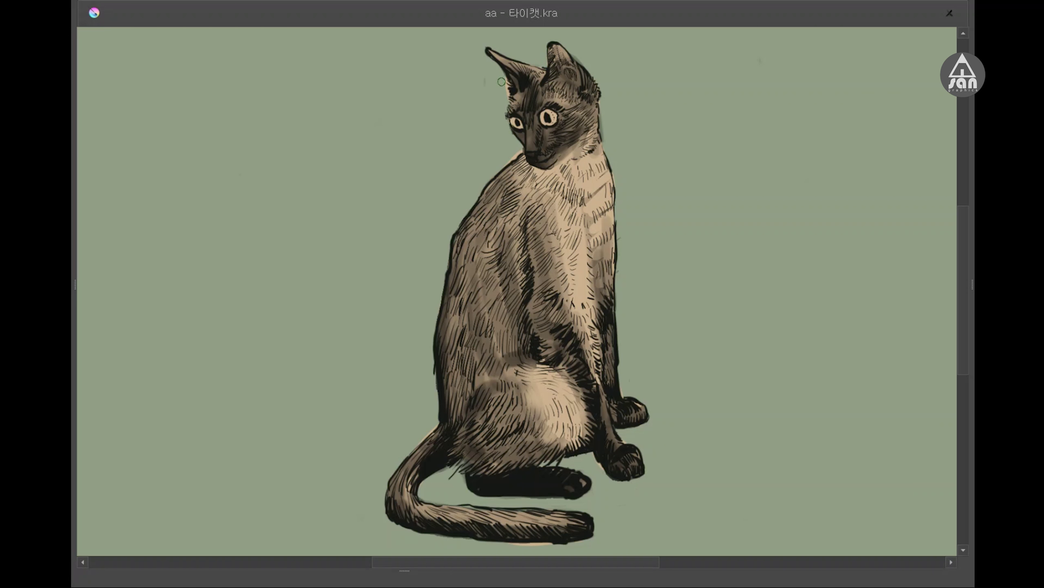
{"action": "left_click_drag", "start_coordinate": [576, 545], "coordinate": [516, 545]}
{"action": "mouse_move", "coordinate": [539, 70]}
{"action": "left_mouse_down"}
{"action": "mouse_move", "coordinate": [532, 83]}
{"action": "mouse_move", "coordinate": [583, 105]}
{"action": "left_mouse_up"}
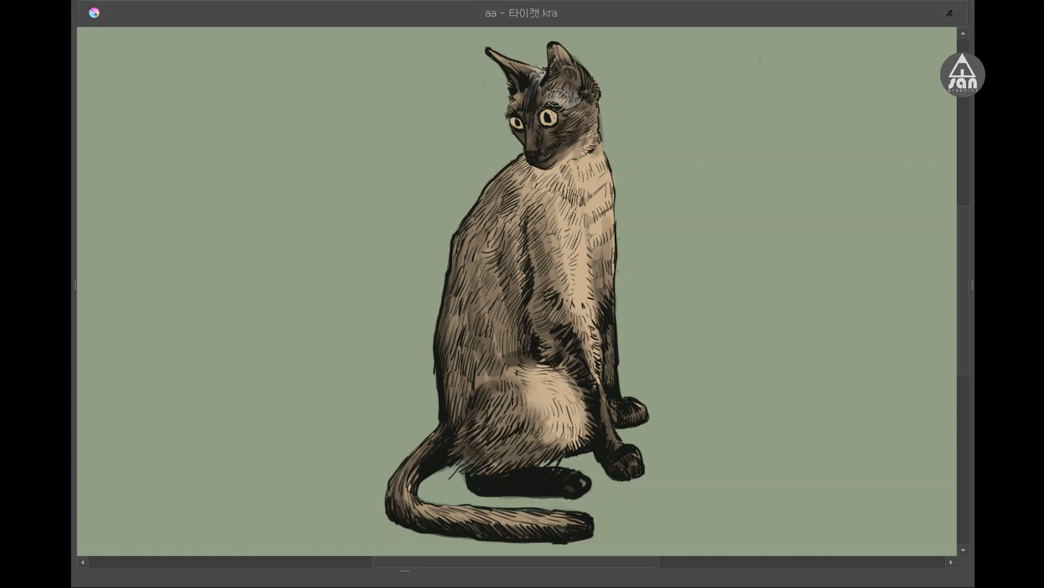
{"action": "mouse_move", "coordinate": [602, 150]}
{"action": "left_mouse_down"}
{"action": "mouse_move", "coordinate": [597, 213]}
{"action": "mouse_move", "coordinate": [564, 173]}
{"action": "mouse_move", "coordinate": [606, 184]}
{"action": "mouse_move", "coordinate": [604, 247]}
{"action": "mouse_move", "coordinate": [586, 309]}
{"action": "left_mouse_up"}
Brush cream highlights onto the chest, lower belly and left flank
{"action": "mouse_move", "coordinate": [588, 243]}
{"action": "left_mouse_down"}
{"action": "mouse_move", "coordinate": [595, 301]}
{"action": "mouse_move", "coordinate": [583, 247]}
{"action": "mouse_move", "coordinate": [592, 288]}
{"action": "mouse_move", "coordinate": [583, 305]}
{"action": "left_mouse_up"}
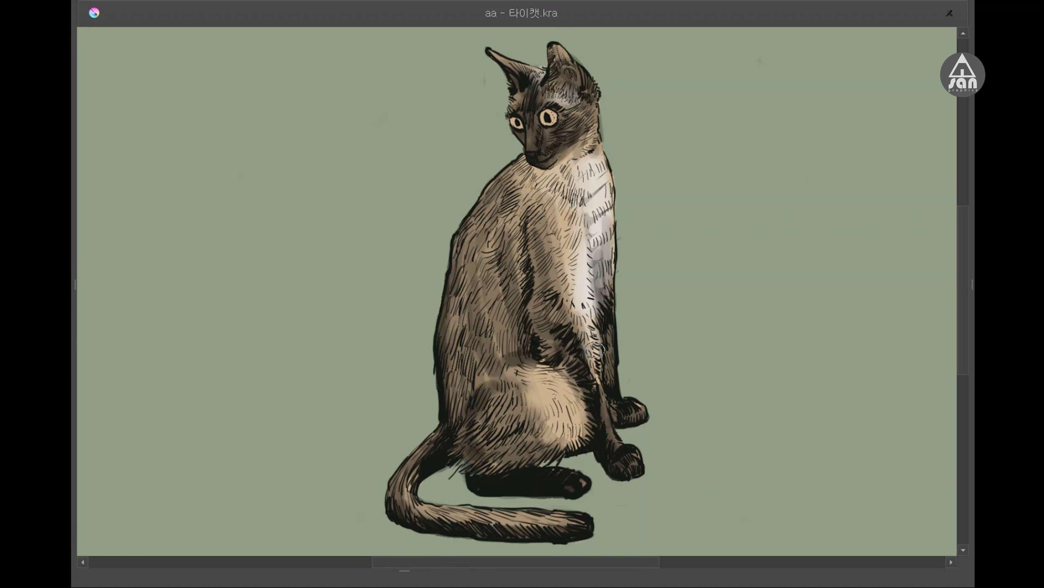
{"action": "mouse_move", "coordinate": [565, 388]}
{"action": "left_mouse_down"}
{"action": "mouse_move", "coordinate": [573, 443]}
{"action": "mouse_move", "coordinate": [569, 405]}
{"action": "mouse_move", "coordinate": [559, 444]}
{"action": "mouse_move", "coordinate": [542, 375]}
{"action": "mouse_move", "coordinate": [571, 449]}
{"action": "mouse_move", "coordinate": [561, 451]}
{"action": "mouse_move", "coordinate": [576, 436]}
{"action": "mouse_move", "coordinate": [572, 451]}
{"action": "left_mouse_up"}
{"action": "left_click_drag", "start_coordinate": [568, 370], "coordinate": [555, 387]}
{"action": "mouse_move", "coordinate": [584, 285]}
{"action": "left_mouse_down"}
{"action": "mouse_move", "coordinate": [566, 218]}
{"action": "mouse_move", "coordinate": [570, 257]}
{"action": "left_mouse_up"}
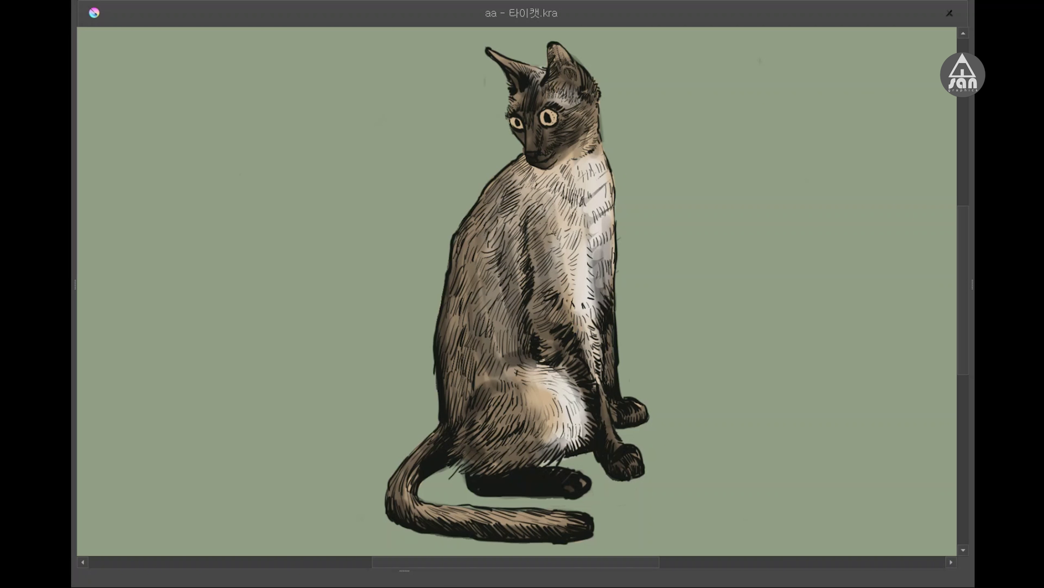
{"action": "mouse_move", "coordinate": [554, 241]}
{"action": "left_mouse_down"}
{"action": "mouse_move", "coordinate": [547, 206]}
{"action": "mouse_move", "coordinate": [556, 296]}
{"action": "left_mouse_up"}
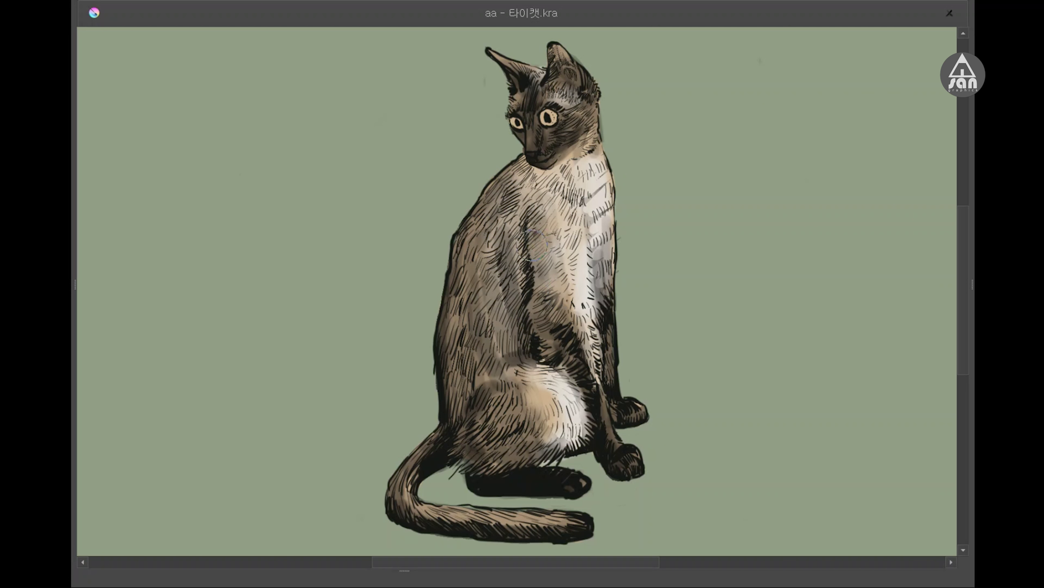
{"action": "left_click_drag", "start_coordinate": [502, 247], "coordinate": [506, 329]}
{"action": "left_click_drag", "start_coordinate": [477, 280], "coordinate": [487, 364]}
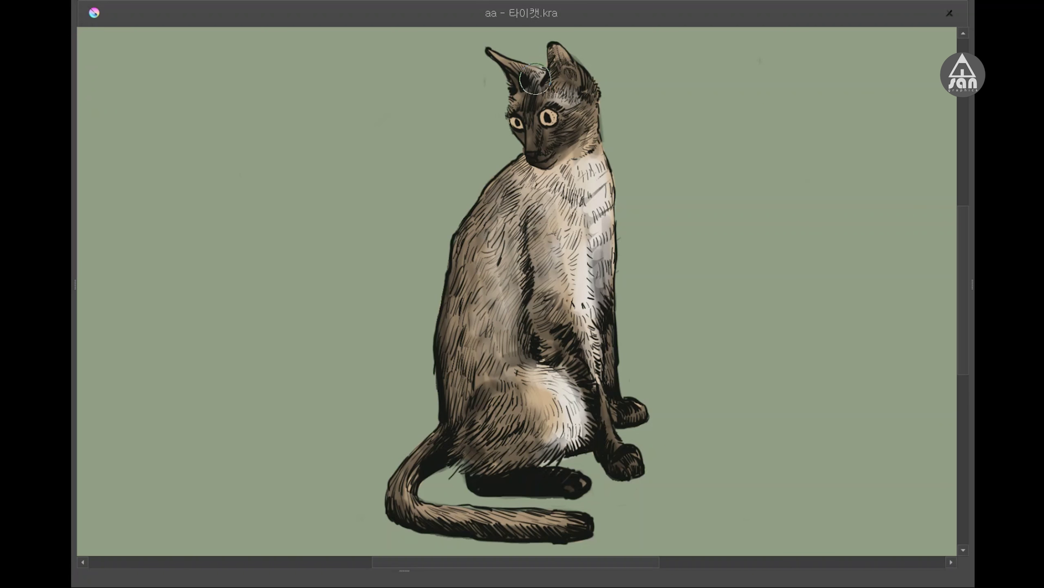
Add cream between the ears, below the chin and on the front leg; darken the ears brown
{"action": "mouse_move", "coordinate": [533, 68]}
{"action": "left_mouse_down"}
{"action": "mouse_move", "coordinate": [536, 83]}
{"action": "mouse_move", "coordinate": [580, 95]}
{"action": "left_mouse_up"}
{"action": "mouse_move", "coordinate": [571, 158]}
{"action": "left_mouse_down"}
{"action": "mouse_move", "coordinate": [549, 169]}
{"action": "mouse_move", "coordinate": [567, 145]}
{"action": "mouse_move", "coordinate": [596, 160]}
{"action": "mouse_move", "coordinate": [594, 280]}
{"action": "left_mouse_up"}
{"action": "mouse_move", "coordinate": [600, 222]}
{"action": "left_mouse_down"}
{"action": "mouse_move", "coordinate": [609, 292]}
{"action": "mouse_move", "coordinate": [596, 297]}
{"action": "mouse_move", "coordinate": [589, 246]}
{"action": "mouse_move", "coordinate": [601, 278]}
{"action": "mouse_move", "coordinate": [598, 335]}
{"action": "left_mouse_up"}
{"action": "mouse_move", "coordinate": [587, 370]}
{"action": "left_mouse_down"}
{"action": "mouse_move", "coordinate": [614, 440]}
{"action": "mouse_move", "coordinate": [599, 391]}
{"action": "left_mouse_up"}
{"action": "mouse_move", "coordinate": [614, 304]}
{"action": "left_mouse_down"}
{"action": "mouse_move", "coordinate": [613, 391]}
{"action": "mouse_move", "coordinate": [635, 411]}
{"action": "left_mouse_up"}
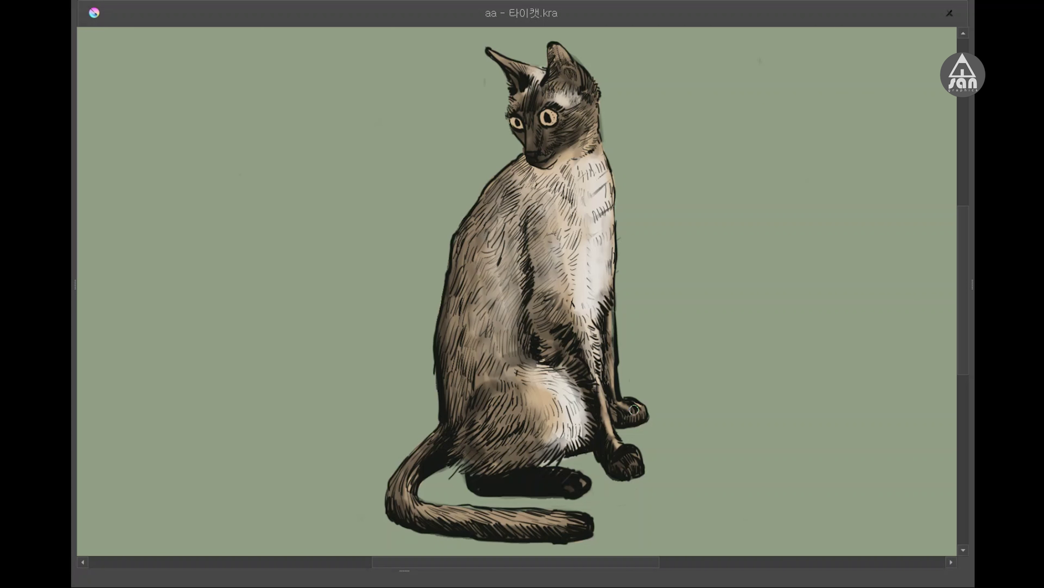
{"action": "mouse_move", "coordinate": [553, 46]}
{"action": "left_mouse_down"}
{"action": "mouse_move", "coordinate": [569, 89]}
{"action": "mouse_move", "coordinate": [522, 97]}
{"action": "mouse_move", "coordinate": [533, 150]}
{"action": "mouse_move", "coordinate": [556, 149]}
{"action": "mouse_move", "coordinate": [575, 113]}
{"action": "mouse_move", "coordinate": [568, 161]}
{"action": "left_mouse_up"}
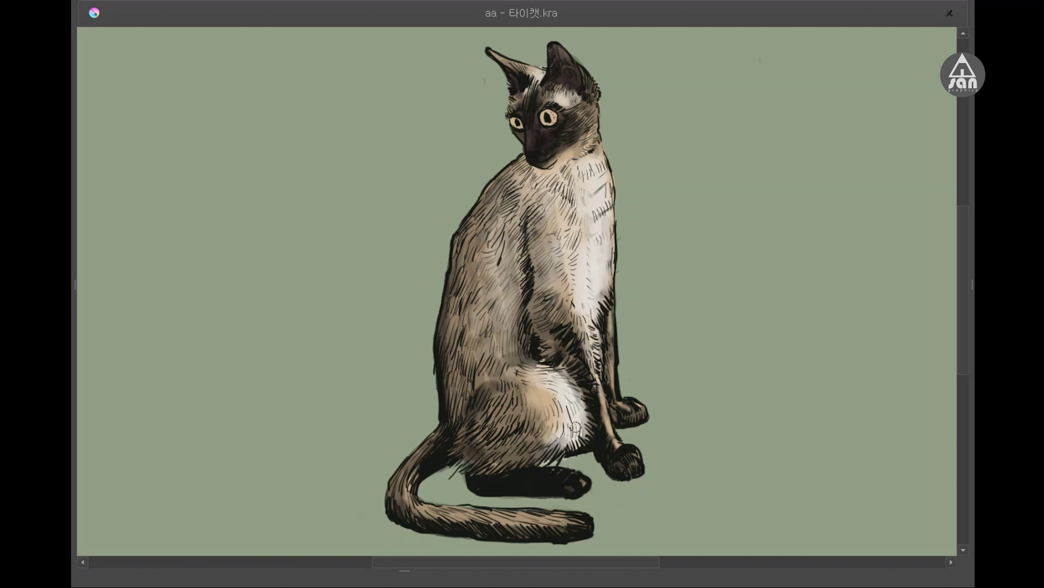
Shade the head, chest, front leg, paw, tail and left haunch dark brown
{"action": "left_click_drag", "start_coordinate": [597, 82], "coordinate": [590, 102]}
{"action": "mouse_move", "coordinate": [546, 333]}
{"action": "left_mouse_down"}
{"action": "mouse_move", "coordinate": [576, 354]}
{"action": "mouse_move", "coordinate": [579, 373]}
{"action": "left_mouse_up"}
{"action": "left_click_drag", "start_coordinate": [617, 459], "coordinate": [640, 473]}
{"action": "mouse_move", "coordinate": [617, 451]}
{"action": "left_mouse_down"}
{"action": "mouse_move", "coordinate": [608, 428]}
{"action": "mouse_move", "coordinate": [617, 394]}
{"action": "mouse_move", "coordinate": [647, 417]}
{"action": "left_mouse_up"}
{"action": "left_click_drag", "start_coordinate": [614, 405], "coordinate": [609, 344]}
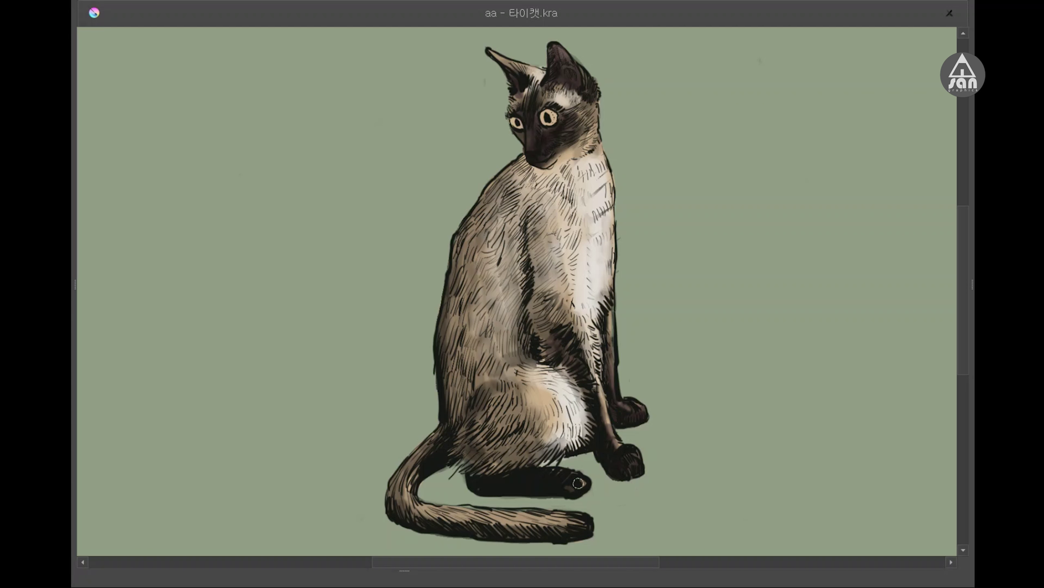
{"action": "mouse_move", "coordinate": [430, 442]}
{"action": "left_mouse_down"}
{"action": "mouse_move", "coordinate": [393, 510]}
{"action": "mouse_move", "coordinate": [449, 525]}
{"action": "mouse_move", "coordinate": [397, 494]}
{"action": "mouse_move", "coordinate": [399, 516]}
{"action": "mouse_move", "coordinate": [395, 500]}
{"action": "mouse_move", "coordinate": [575, 527]}
{"action": "left_mouse_up"}
{"action": "mouse_move", "coordinate": [477, 512]}
{"action": "left_mouse_down"}
{"action": "mouse_move", "coordinate": [412, 503]}
{"action": "mouse_move", "coordinate": [588, 522]}
{"action": "mouse_move", "coordinate": [436, 523]}
{"action": "mouse_move", "coordinate": [569, 518]}
{"action": "left_mouse_up"}
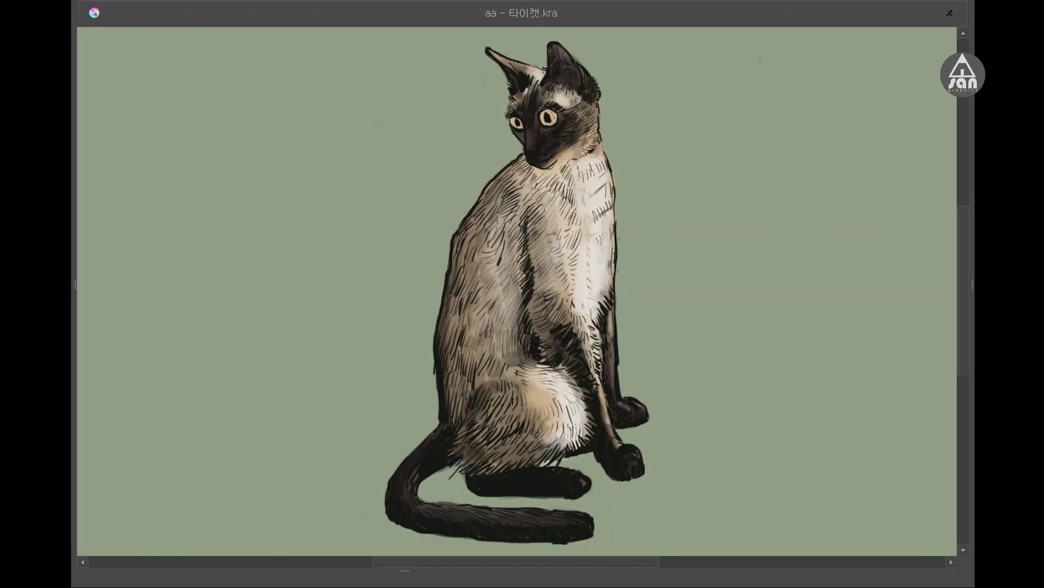
{"action": "mouse_move", "coordinate": [459, 356]}
{"action": "left_mouse_down"}
{"action": "mouse_move", "coordinate": [449, 410]}
{"action": "mouse_move", "coordinate": [461, 413]}
{"action": "left_mouse_up"}
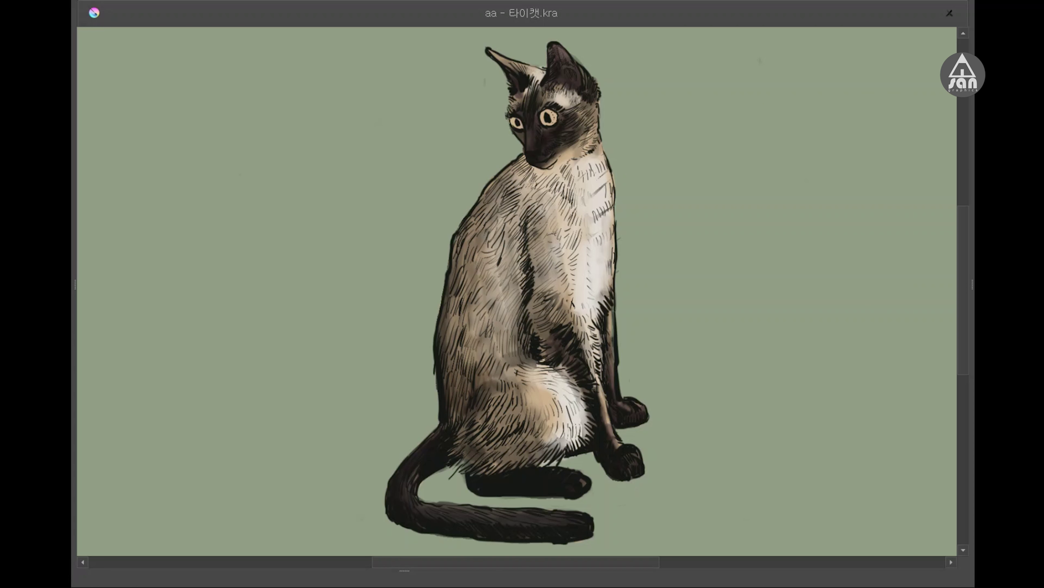
Darken the chest edge, haunch, belly fur and face, and paint the right eye pale blue
{"action": "left_click_drag", "start_coordinate": [550, 313], "coordinate": [551, 354]}
{"action": "mouse_move", "coordinate": [596, 304]}
{"action": "left_mouse_down"}
{"action": "mouse_move", "coordinate": [603, 369]}
{"action": "mouse_move", "coordinate": [602, 309]}
{"action": "left_mouse_up"}
{"action": "mouse_move", "coordinate": [494, 368]}
{"action": "left_mouse_down"}
{"action": "mouse_move", "coordinate": [477, 354]}
{"action": "mouse_move", "coordinate": [461, 432]}
{"action": "mouse_move", "coordinate": [512, 383]}
{"action": "left_mouse_up"}
{"action": "mouse_move", "coordinate": [471, 465]}
{"action": "left_mouse_down"}
{"action": "mouse_move", "coordinate": [566, 438]}
{"action": "mouse_move", "coordinate": [498, 407]}
{"action": "left_mouse_up"}
{"action": "left_click_drag", "start_coordinate": [531, 456], "coordinate": [547, 421]}
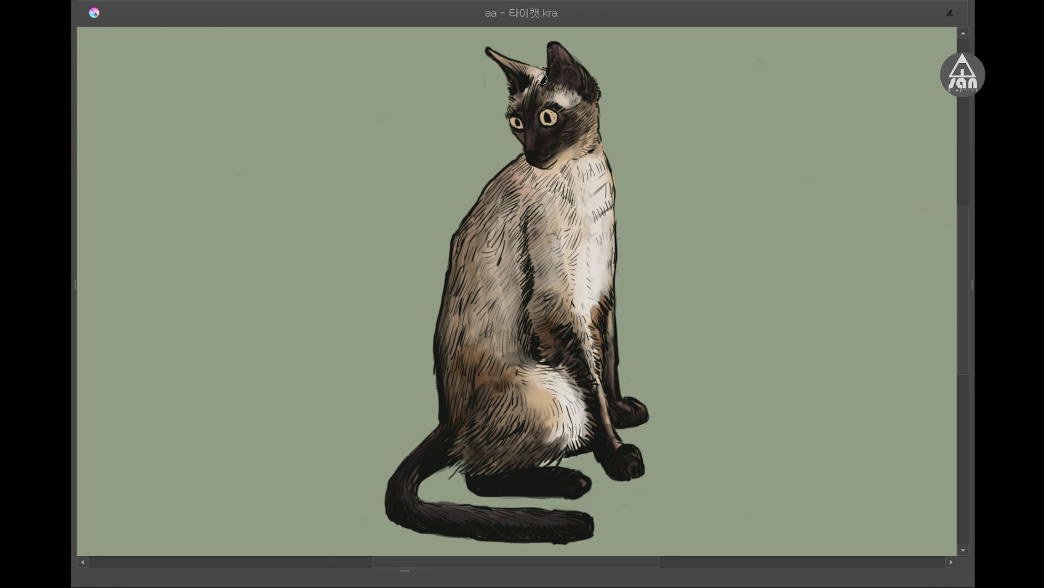
{"action": "mouse_move", "coordinate": [524, 91]}
{"action": "left_mouse_down"}
{"action": "mouse_move", "coordinate": [572, 113]}
{"action": "mouse_move", "coordinate": [573, 148]}
{"action": "left_mouse_up"}
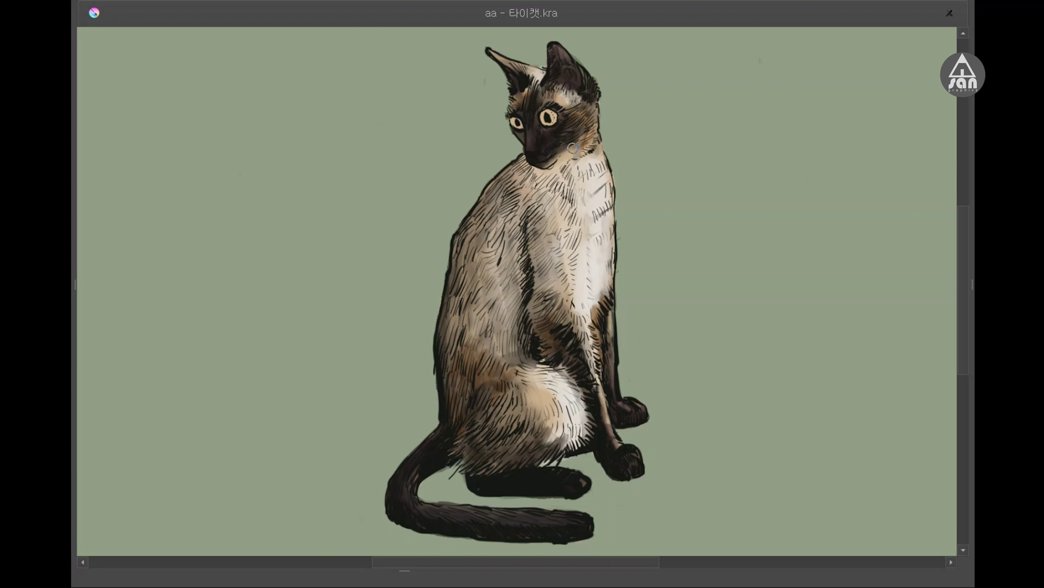
{"action": "left_click_drag", "start_coordinate": [551, 111], "coordinate": [547, 118]}
Move to a separate detail layer and draw three white whiskers on the right cheek
{"action": "key", "text": "Page_Up"}
{"action": "left_click_drag", "start_coordinate": [554, 150], "coordinate": [591, 144]}
{"action": "left_click_drag", "start_coordinate": [544, 158], "coordinate": [579, 169]}
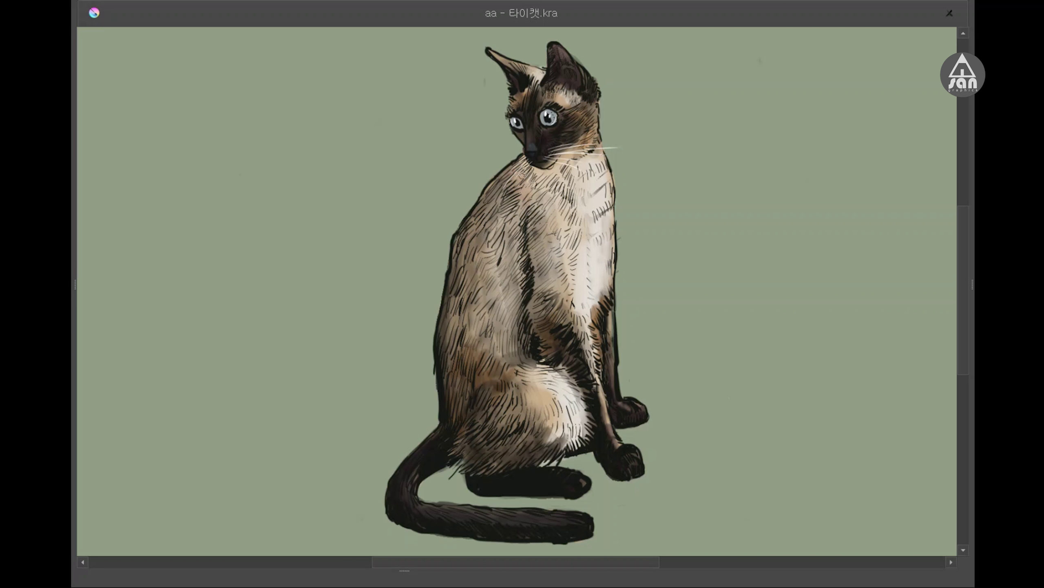
{"action": "left_click_drag", "start_coordinate": [557, 146], "coordinate": [599, 135]}
Brush a soft grey-green shadow under the paws, along the tail and to its left
{"action": "left_click_drag", "start_coordinate": [425, 494], "coordinate": [458, 472]}
{"action": "mouse_move", "coordinate": [592, 464]}
{"action": "left_mouse_down"}
{"action": "mouse_move", "coordinate": [623, 489]}
{"action": "mouse_move", "coordinate": [571, 461]}
{"action": "left_mouse_up"}
{"action": "left_click_drag", "start_coordinate": [638, 426], "coordinate": [592, 453]}
{"action": "mouse_move", "coordinate": [569, 500]}
{"action": "left_mouse_down"}
{"action": "mouse_move", "coordinate": [477, 494]}
{"action": "mouse_move", "coordinate": [460, 467]}
{"action": "left_mouse_up"}
{"action": "mouse_move", "coordinate": [383, 518]}
{"action": "left_mouse_down"}
{"action": "mouse_move", "coordinate": [579, 541]}
{"action": "mouse_move", "coordinate": [380, 489]}
{"action": "left_mouse_up"}
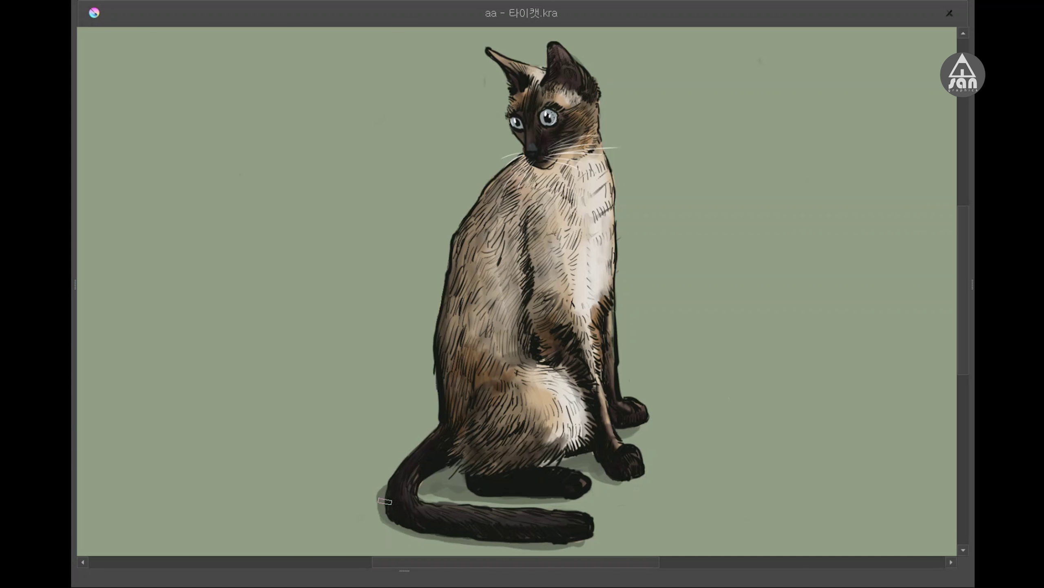
{"action": "left_click_drag", "start_coordinate": [531, 496], "coordinate": [463, 474]}
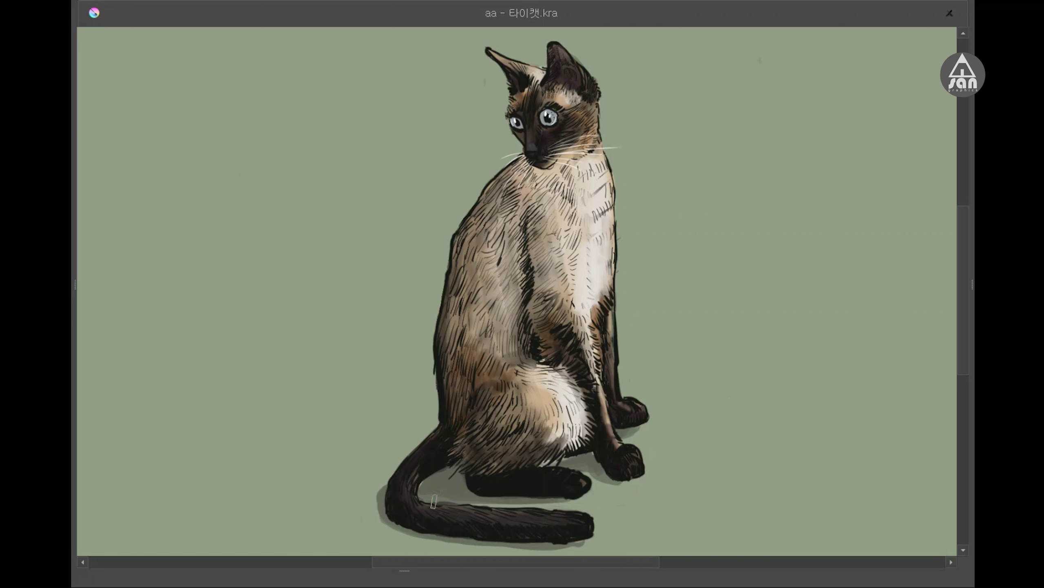
{"action": "mouse_move", "coordinate": [411, 440]}
{"action": "left_mouse_down"}
{"action": "mouse_move", "coordinate": [380, 476]}
{"action": "mouse_move", "coordinate": [434, 424]}
{"action": "mouse_move", "coordinate": [378, 484]}
{"action": "left_mouse_up"}
{"action": "mouse_move", "coordinate": [428, 414]}
{"action": "left_mouse_down"}
{"action": "mouse_move", "coordinate": [354, 476]}
{"action": "mouse_move", "coordinate": [345, 506]}
{"action": "mouse_move", "coordinate": [392, 466]}
{"action": "left_mouse_up"}
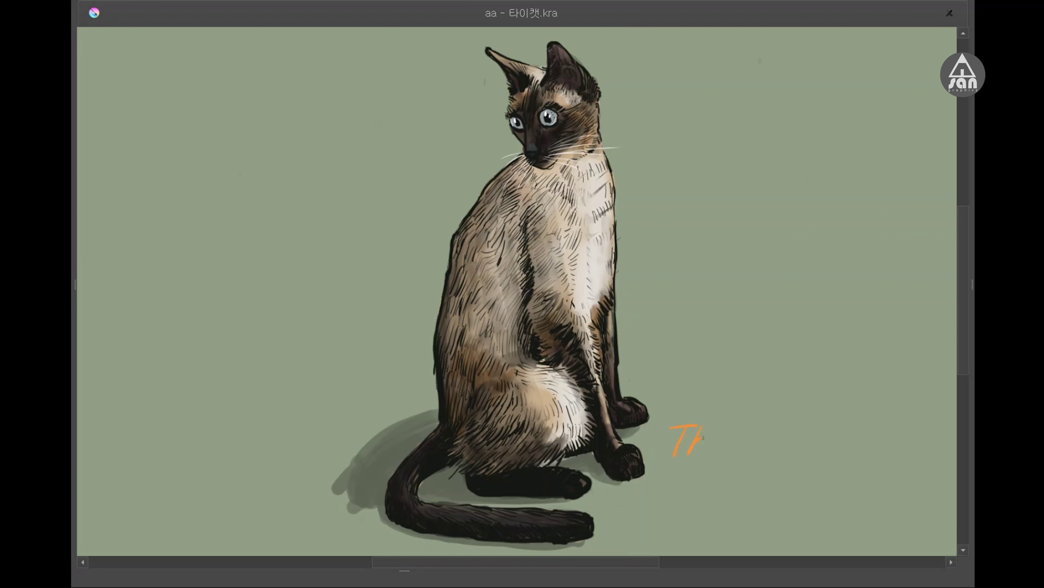
Hand-letter 'cat' in orange to complete the 'Thai cat' caption
{"action": "left_click_drag", "start_coordinate": [763, 435], "coordinate": [764, 452]}
{"action": "left_click_drag", "start_coordinate": [778, 435], "coordinate": [783, 452]}
{"action": "left_click_drag", "start_coordinate": [797, 420], "coordinate": [789, 453]}
{"action": "left_click_drag", "start_coordinate": [777, 434], "coordinate": [807, 430]}
Write 타이캣 in red beneath the 'Thai cat' caption
{"action": "left_click_drag", "start_coordinate": [677, 474], "coordinate": [687, 492]}
{"action": "mouse_move", "coordinate": [694, 472]}
{"action": "left_mouse_down"}
{"action": "mouse_move", "coordinate": [696, 493]}
{"action": "mouse_move", "coordinate": [704, 489]}
{"action": "left_mouse_up"}
{"action": "left_click_drag", "start_coordinate": [716, 467], "coordinate": [717, 494]}
{"action": "left_click_drag", "start_coordinate": [724, 471], "coordinate": [743, 494]}
Add the artist's handwritten signature below 타이캣, finished with a dot
{"action": "left_click_drag", "start_coordinate": [633, 495], "coordinate": [622, 530]}
{"action": "left_click_drag", "start_coordinate": [607, 517], "coordinate": [736, 506]}
{"action": "left_click_drag", "start_coordinate": [657, 508], "coordinate": [653, 521]}
{"action": "mouse_move", "coordinate": [676, 504]}
{"action": "left_mouse_down"}
{"action": "mouse_move", "coordinate": [674, 519]}
{"action": "mouse_move", "coordinate": [712, 529]}
{"action": "left_mouse_up"}
{"action": "left_click", "coordinate": [622, 520]}
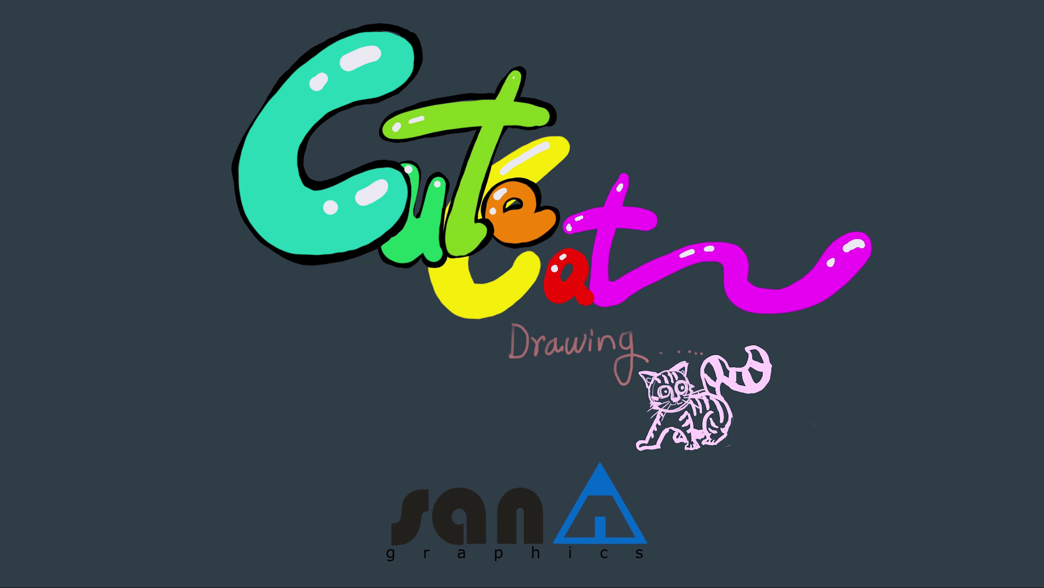